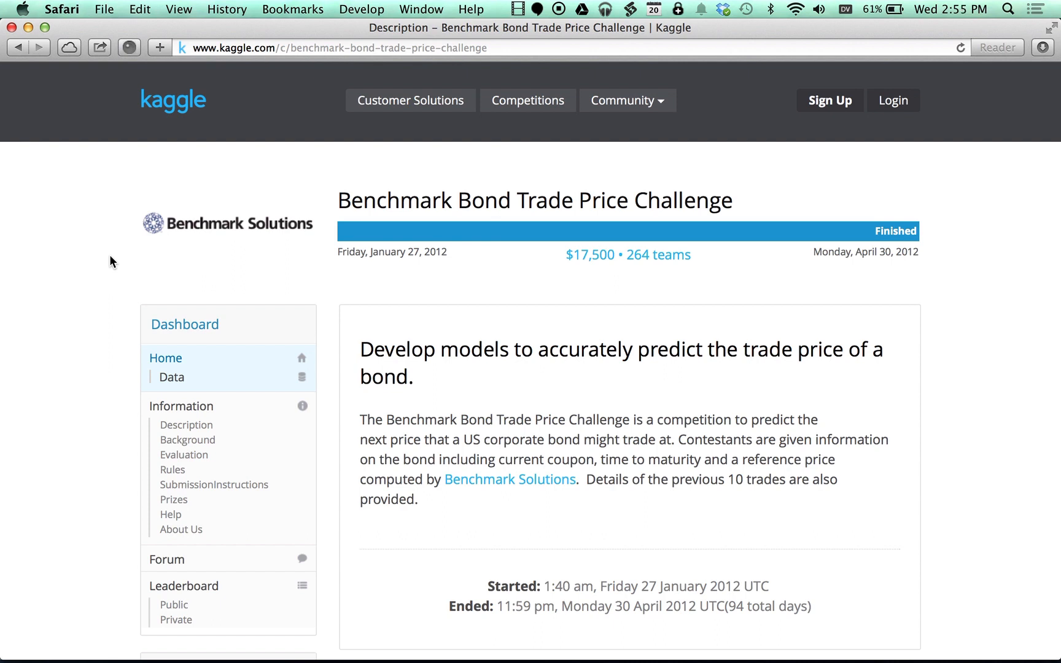
Open the Benchmark Bond Trade Price Challenge's data page and review the available data files and their formats
left_click(174, 377)
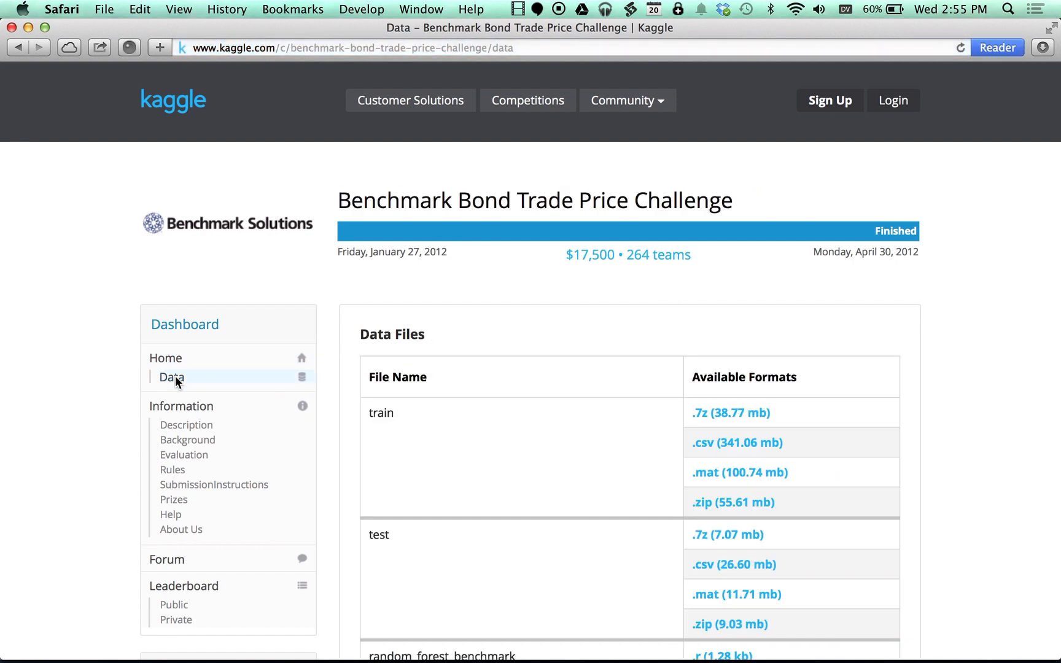
scroll(305, 433, "down", 1)
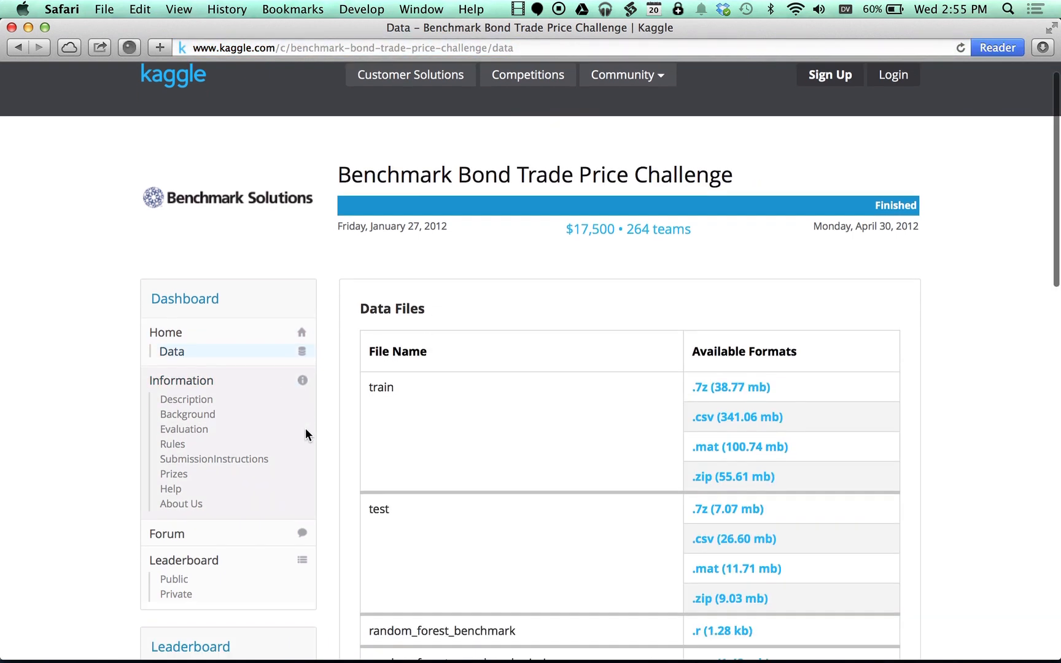
scroll(305, 434, "down", 5)
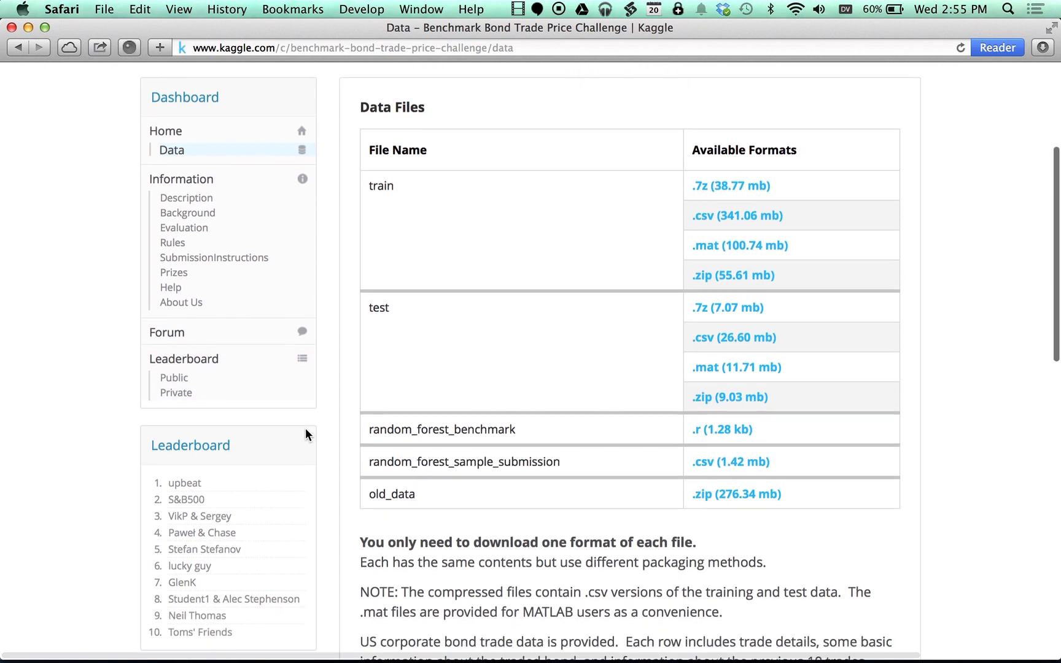
scroll(305, 434, "down", 1)
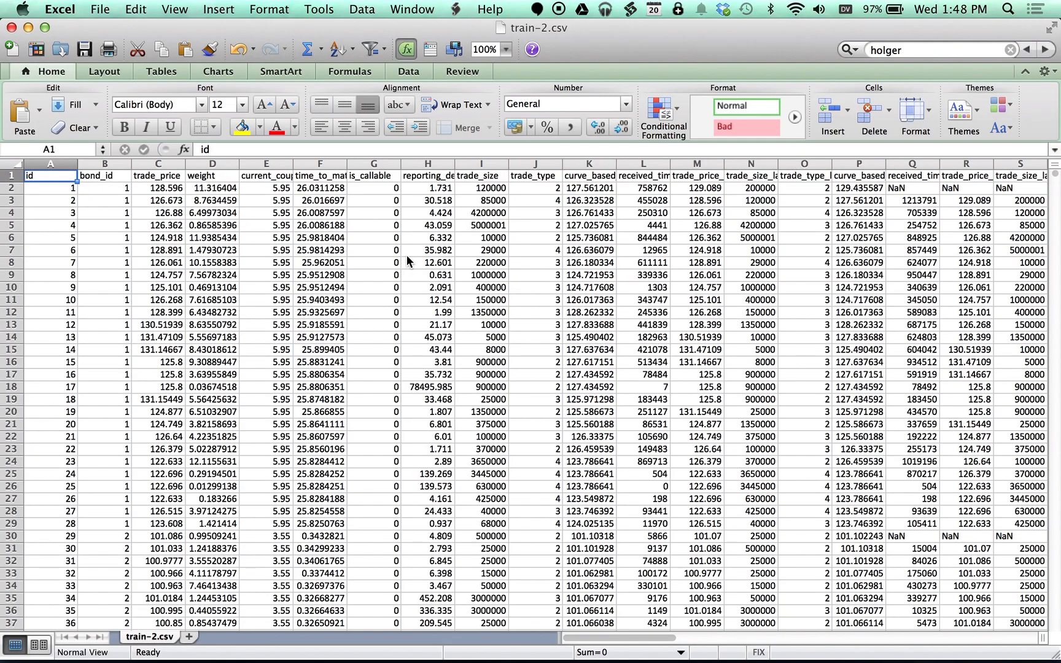
Look through the columns of train-2.csv in Excel as far as the last header, curve_based_price_last10
scroll(407, 256, "right", 15)
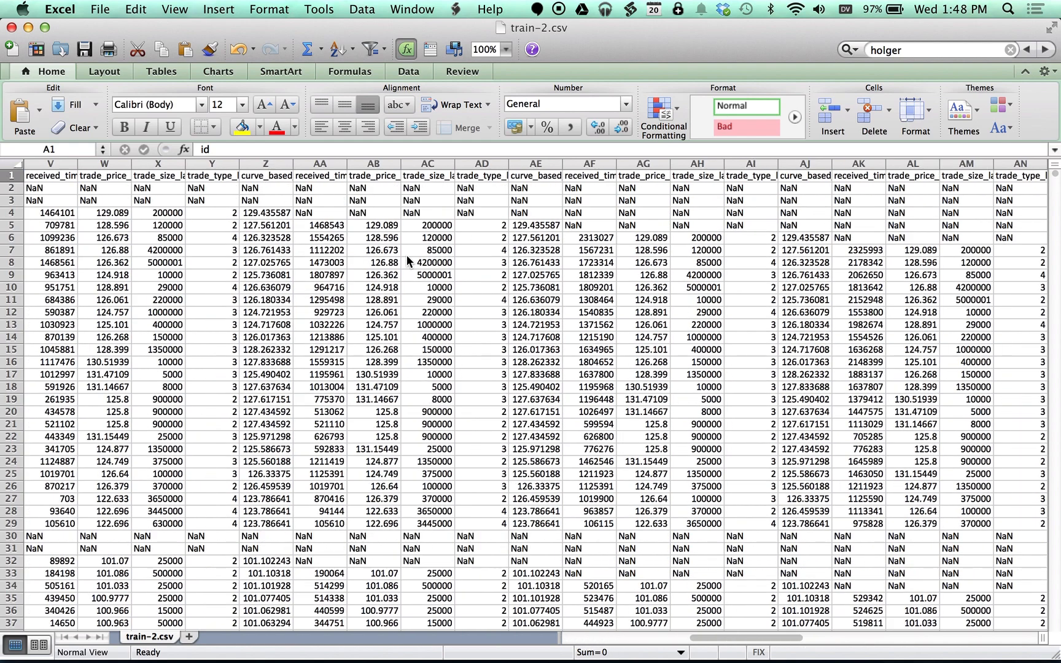
scroll(408, 256, "right", 6)
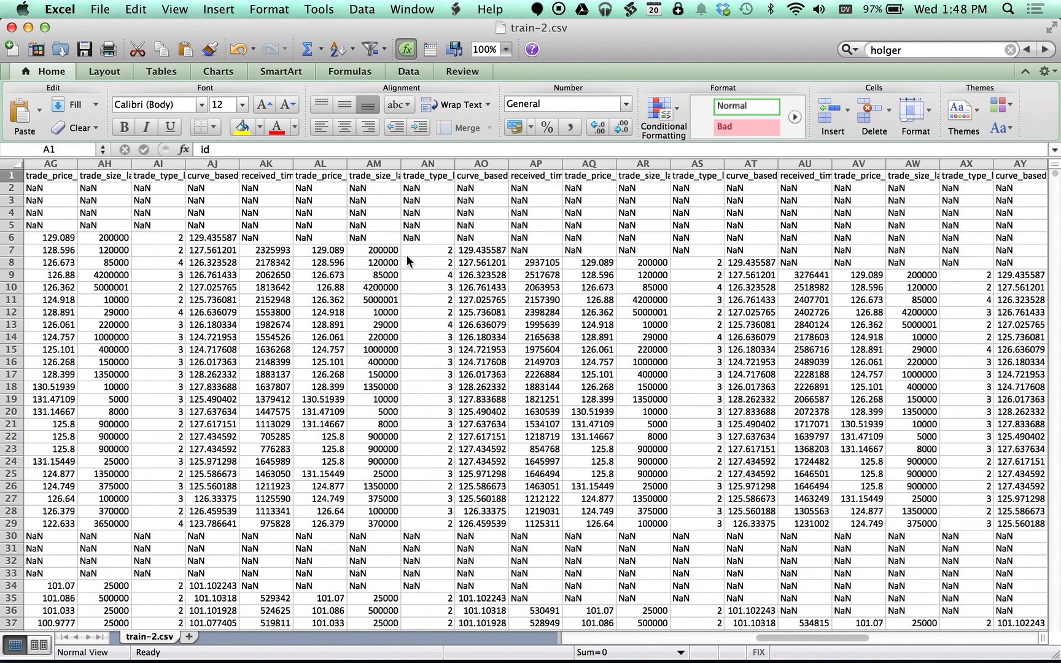
scroll(408, 260, "right", 10)
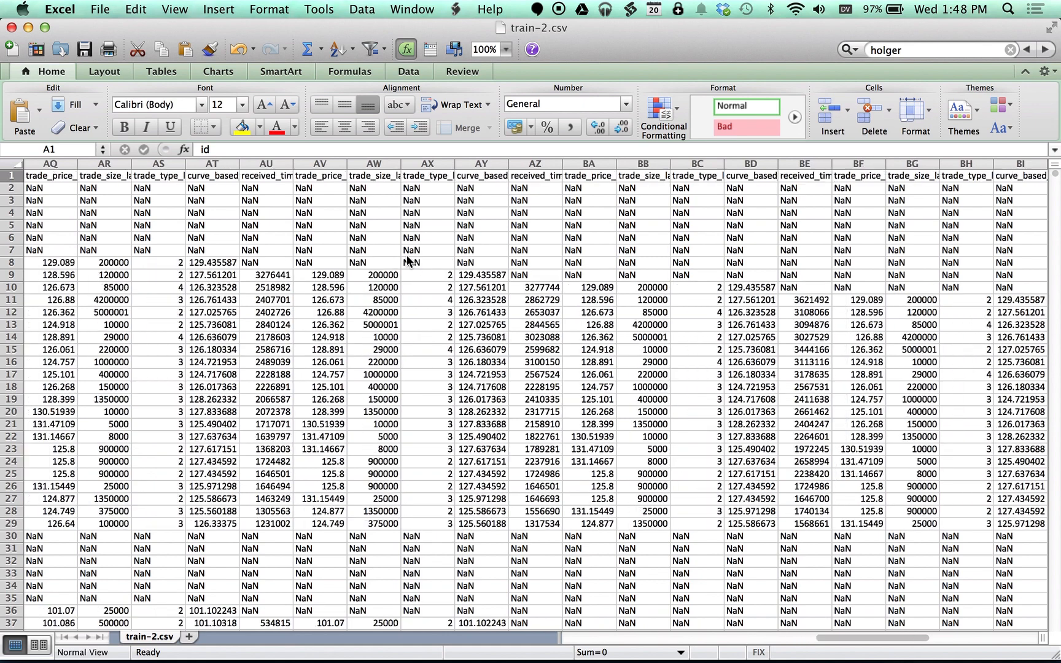
scroll(408, 260, "right", 3)
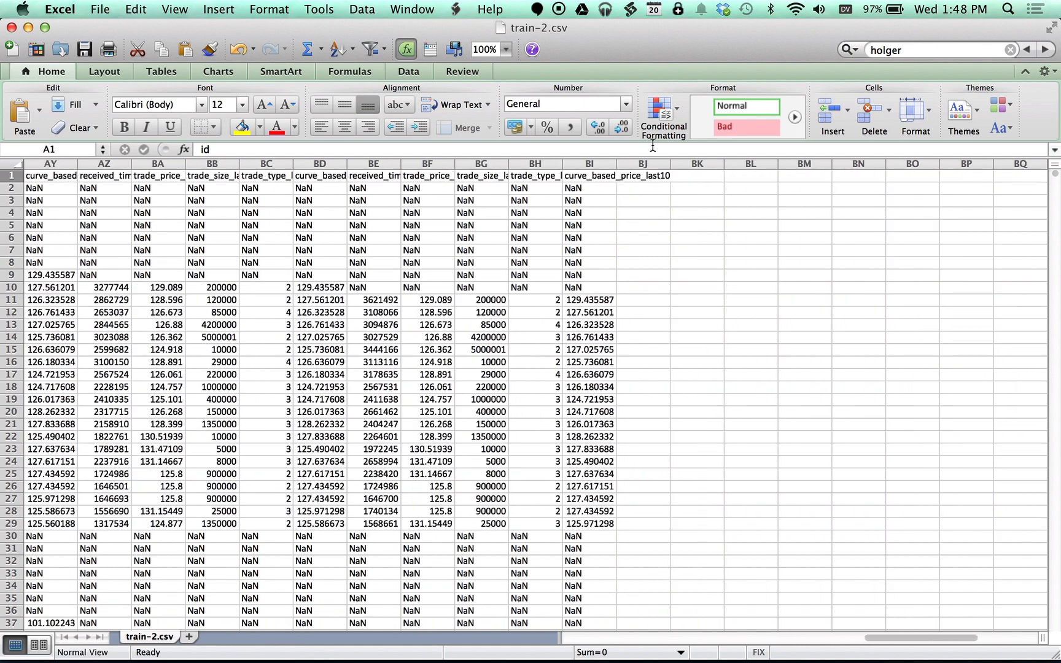
left_click(591, 175)
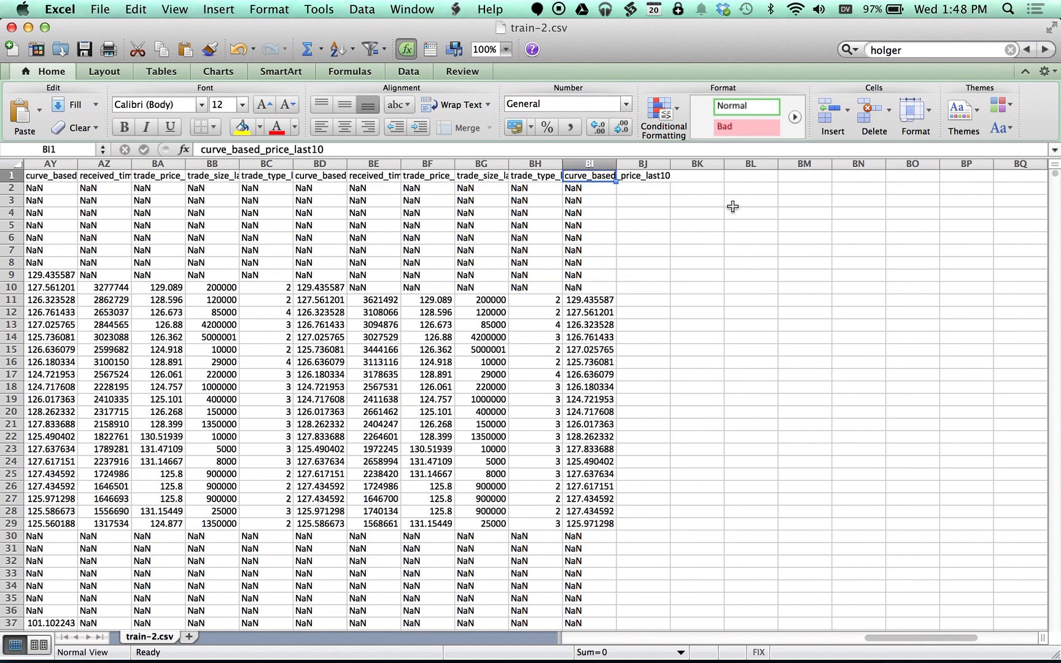
Return to the start of train-2.csv, check the trade_price and id headers, and go to the last data row
key("ctrl+Home")
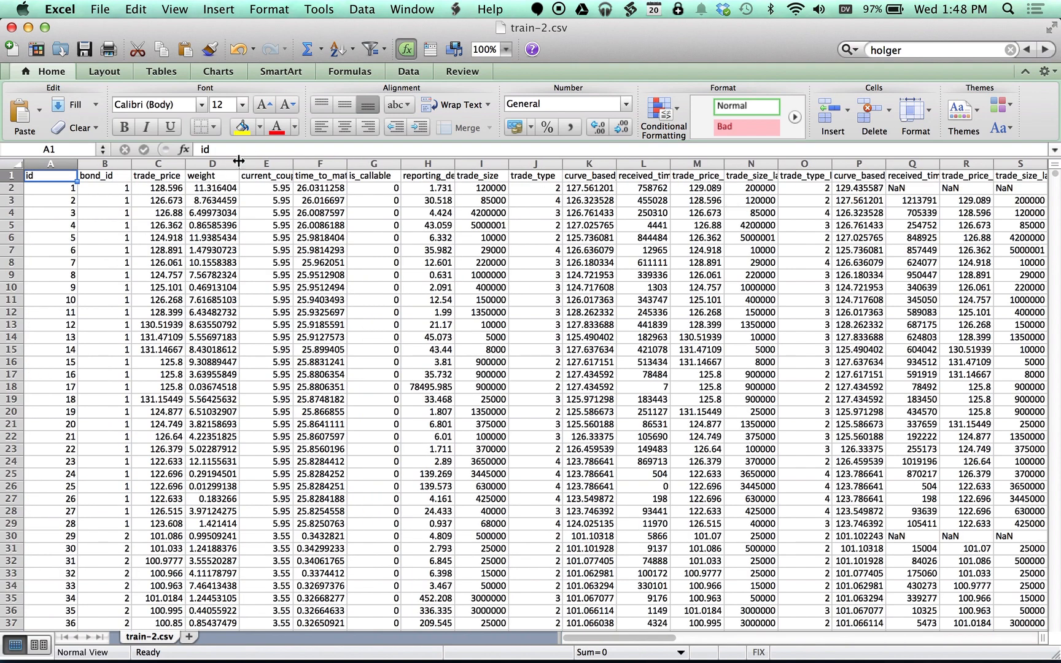
left_click(169, 174)
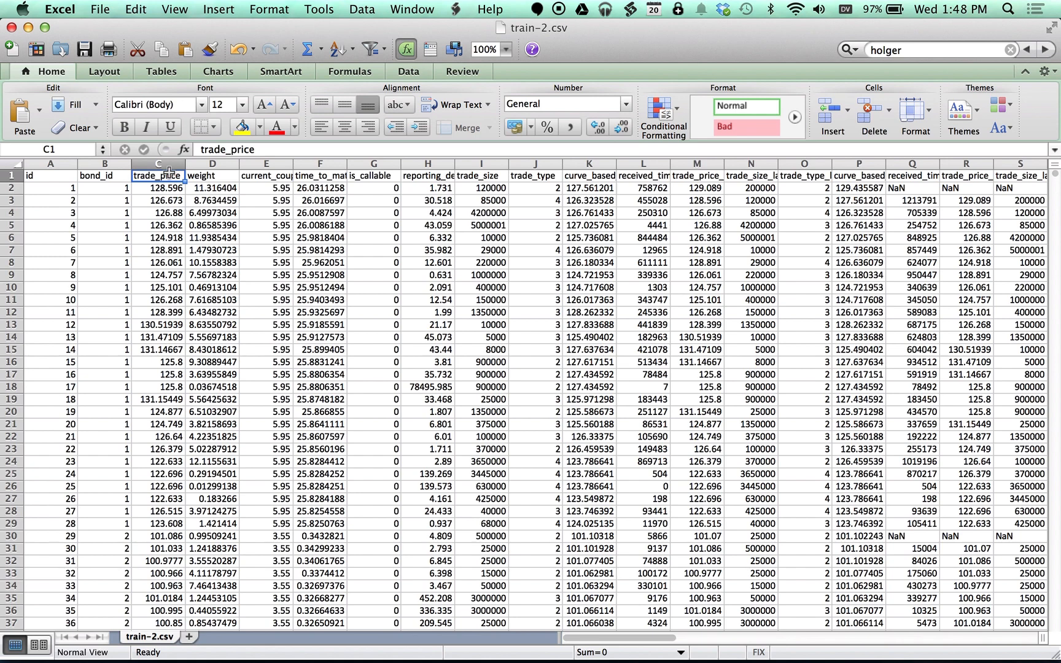
left_click(51, 179)
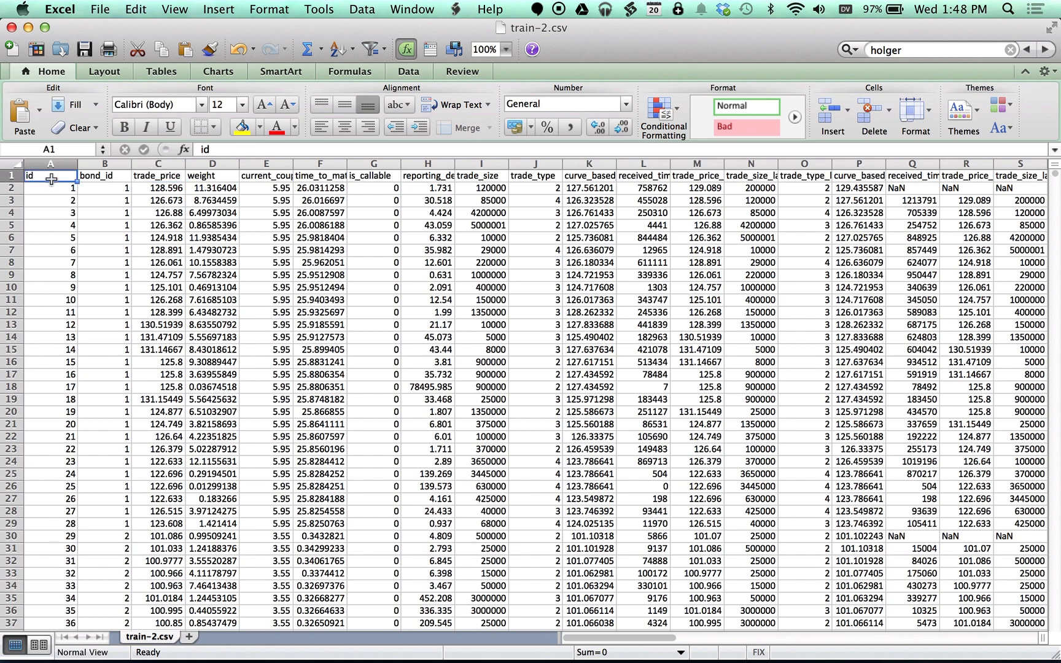
key("super+Down")
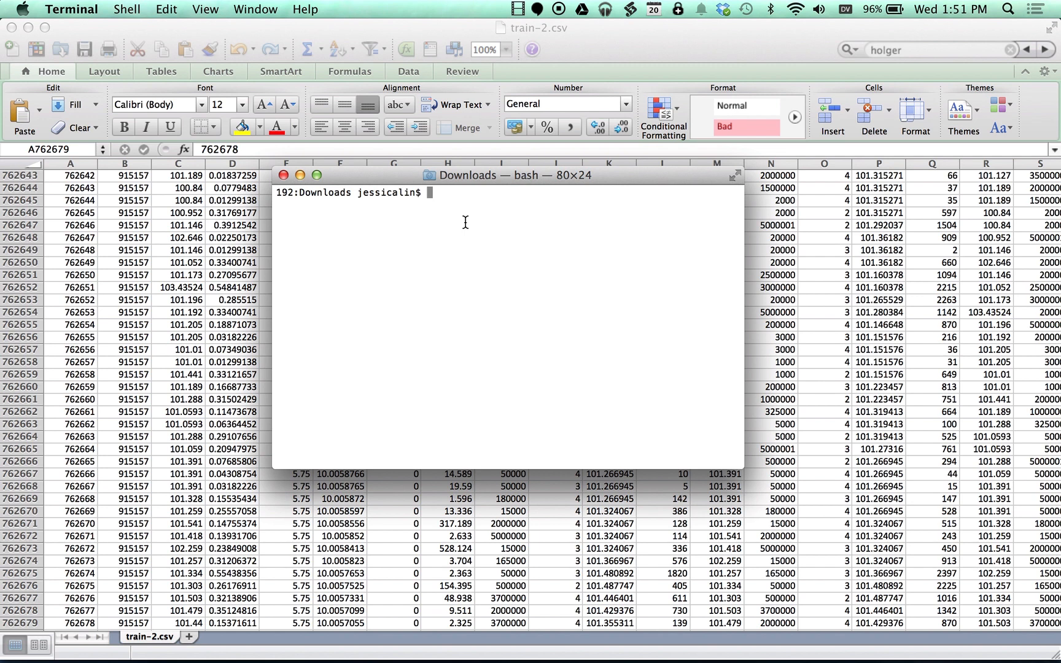
Count the lines of the training file in Terminal with wc -l train-2.csv
type("wc -l train-2.csv")
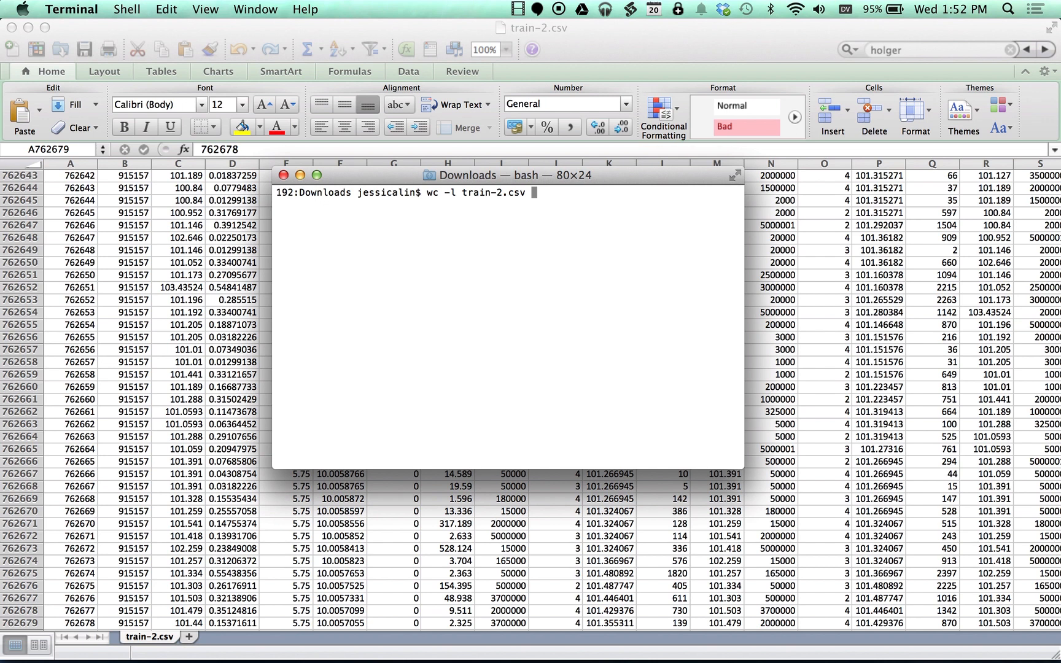
key("Return")
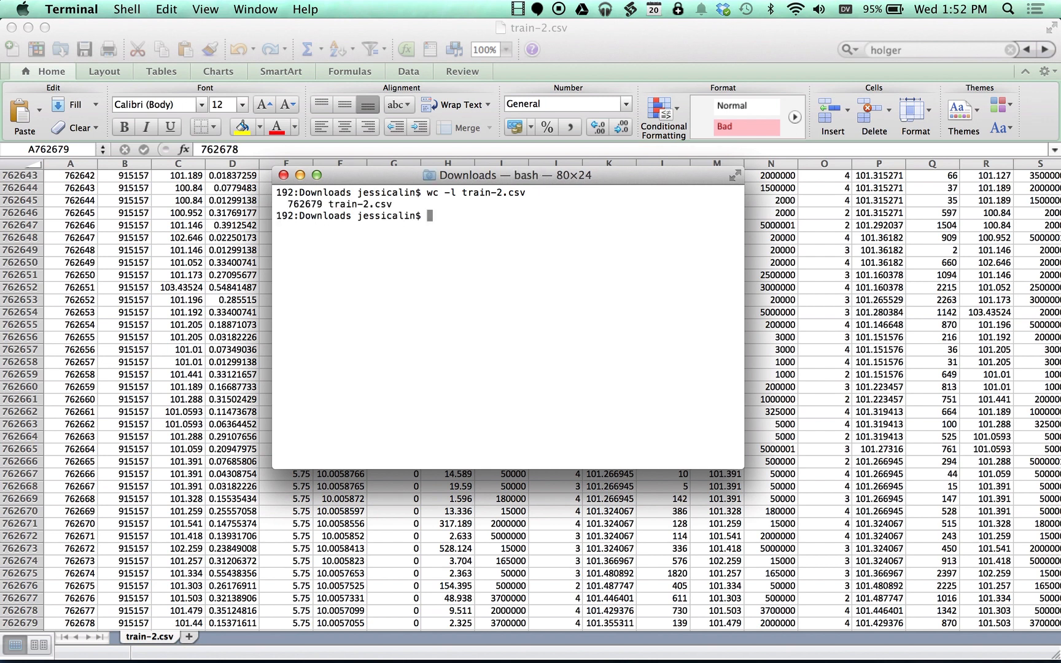
double_click(303, 205)
left_click(439, 247)
Write the first 200000 lines of train-2.csv to downsample-train.csv with the head command
key("Up")
key("Up")
key("Up")
key("Up")
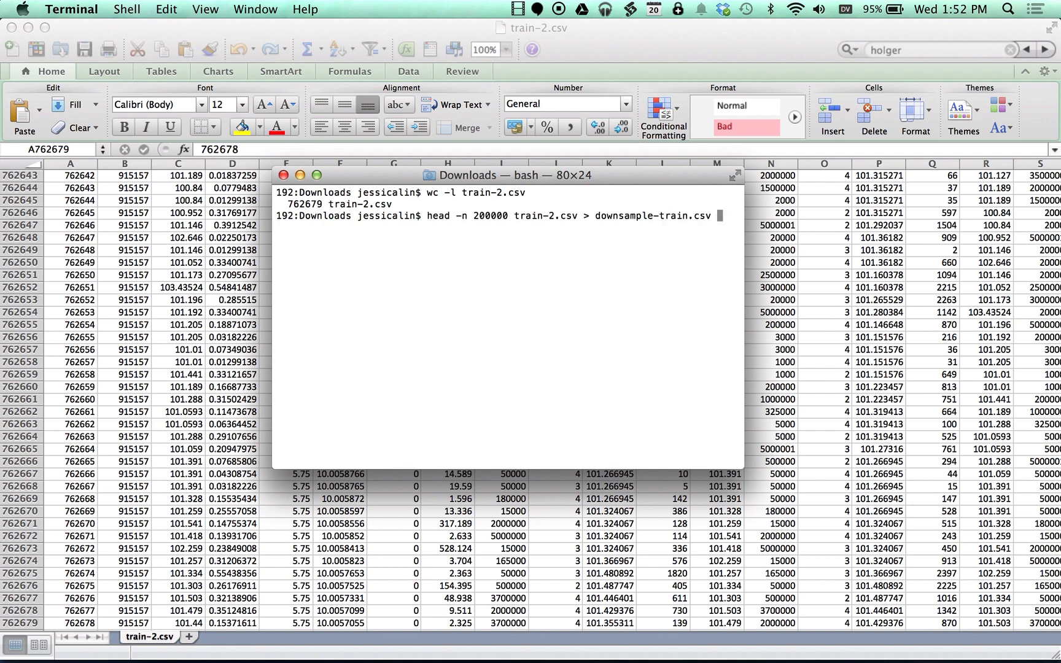
key("Return")
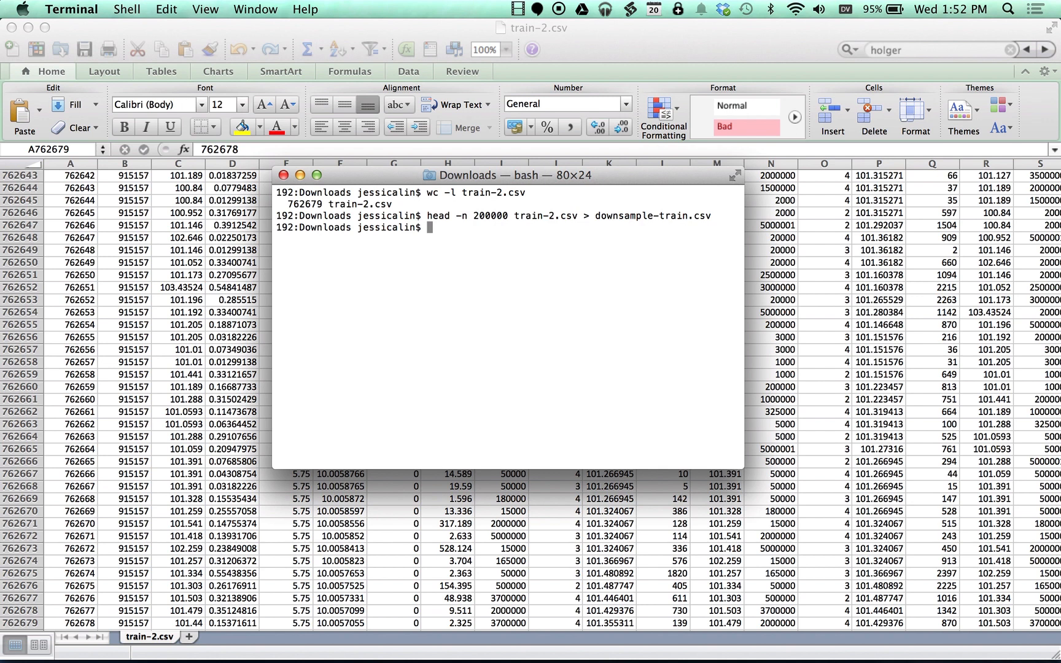
Verify the length of the reduced file with wc -l downsample-train.csv
key("Up")
key("Up")
key("Down")
key("Down")
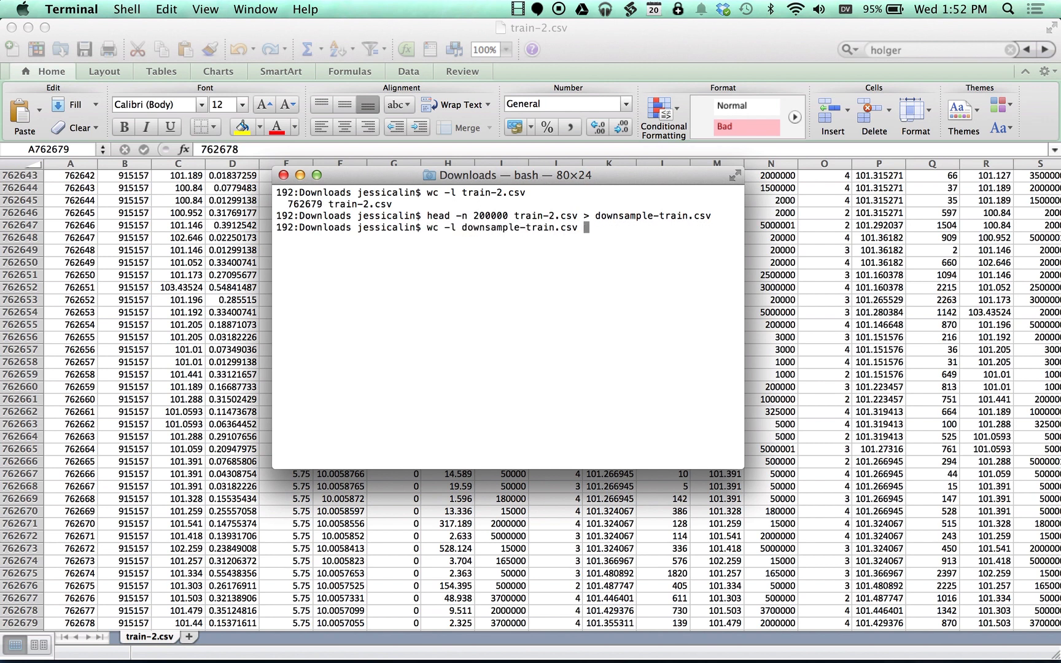
key("Return")
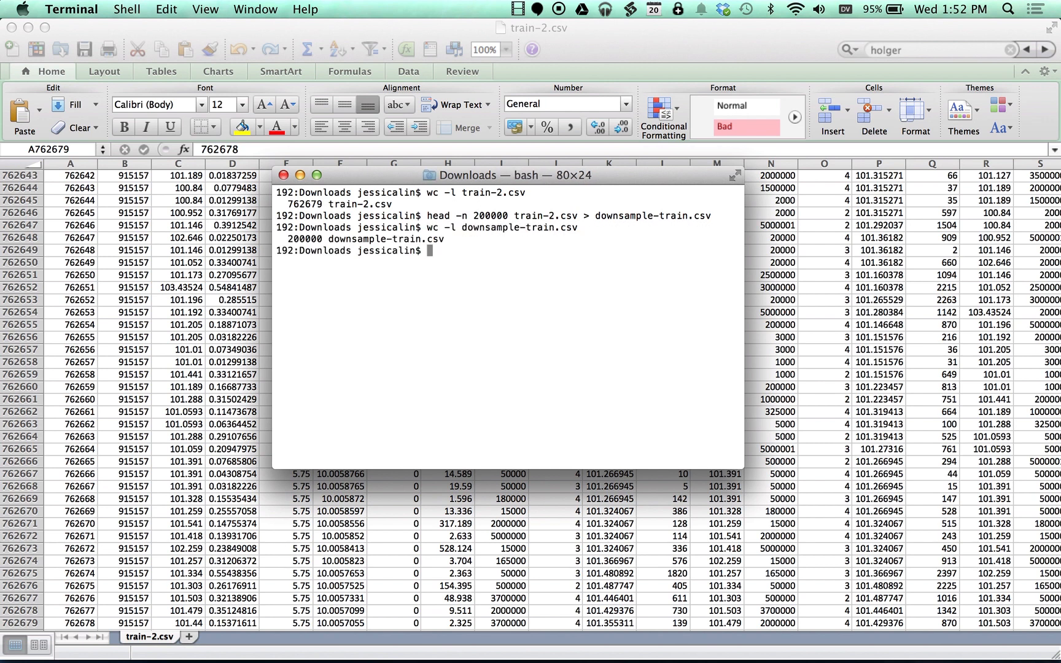
double_click(304, 239)
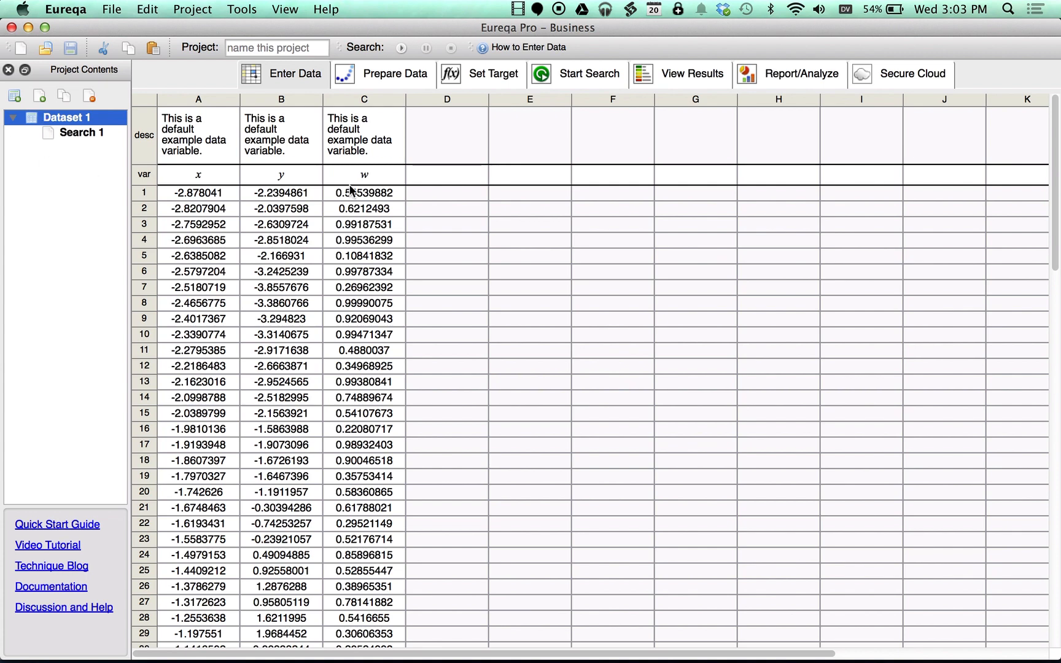
Switch to Eureqa Pro and bring the bond price data into the data entry sheet
left_click(293, 75)
left_click(110, 14)
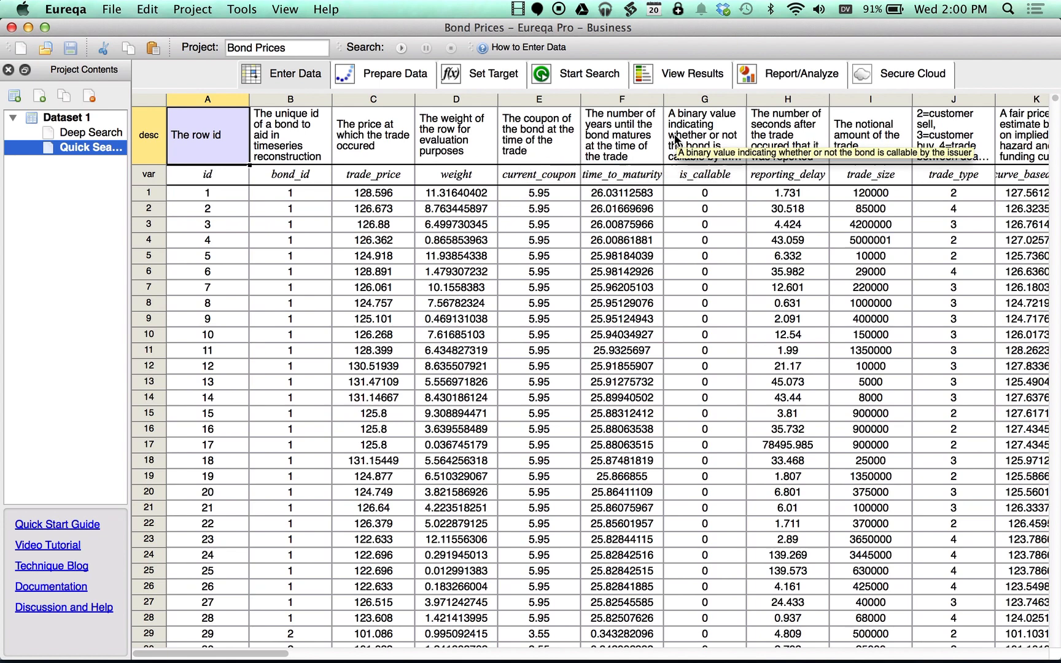
Examine the Bond Prices dataset's variable descriptions across all columns, and its rows down to the end
scroll(676, 140, "right", 5)
scroll(676, 140, "right", 15)
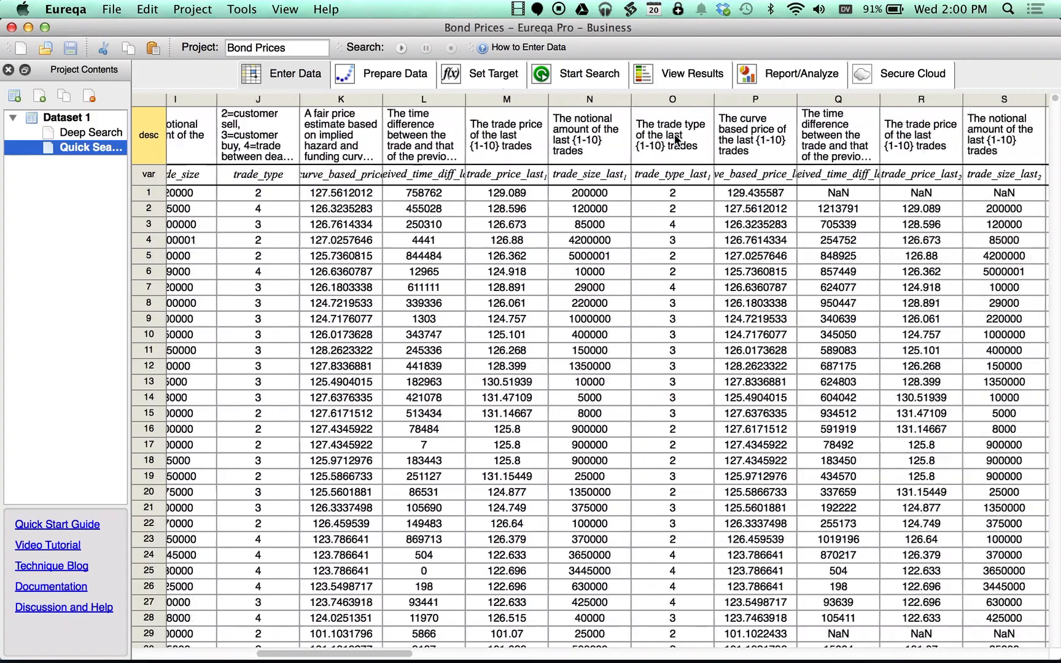
scroll(676, 140, "right", 20)
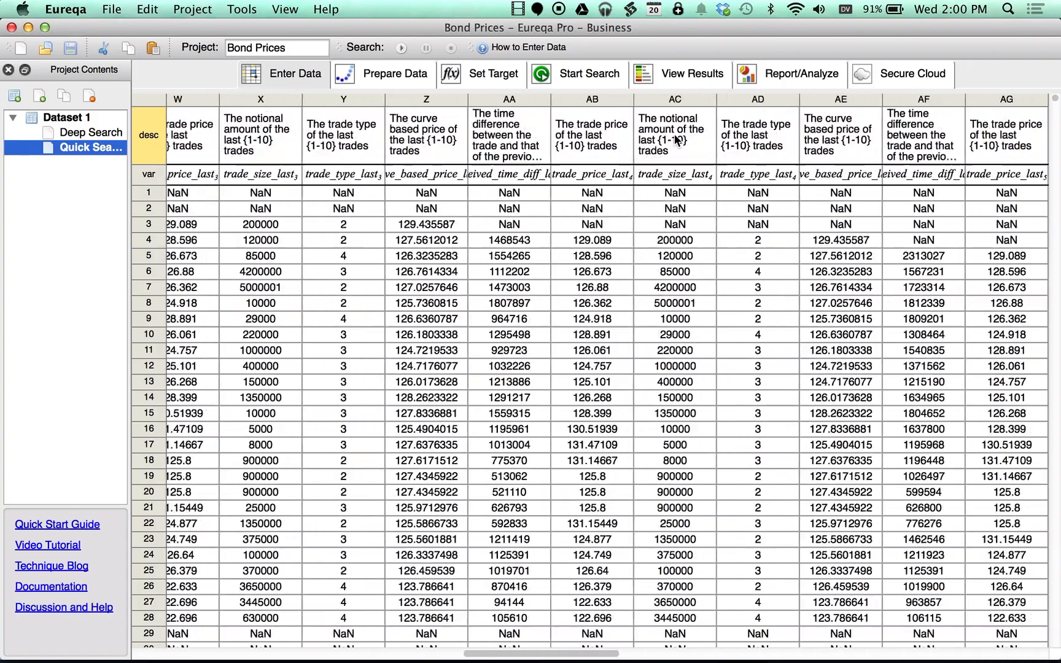
scroll(676, 140, "right", 20)
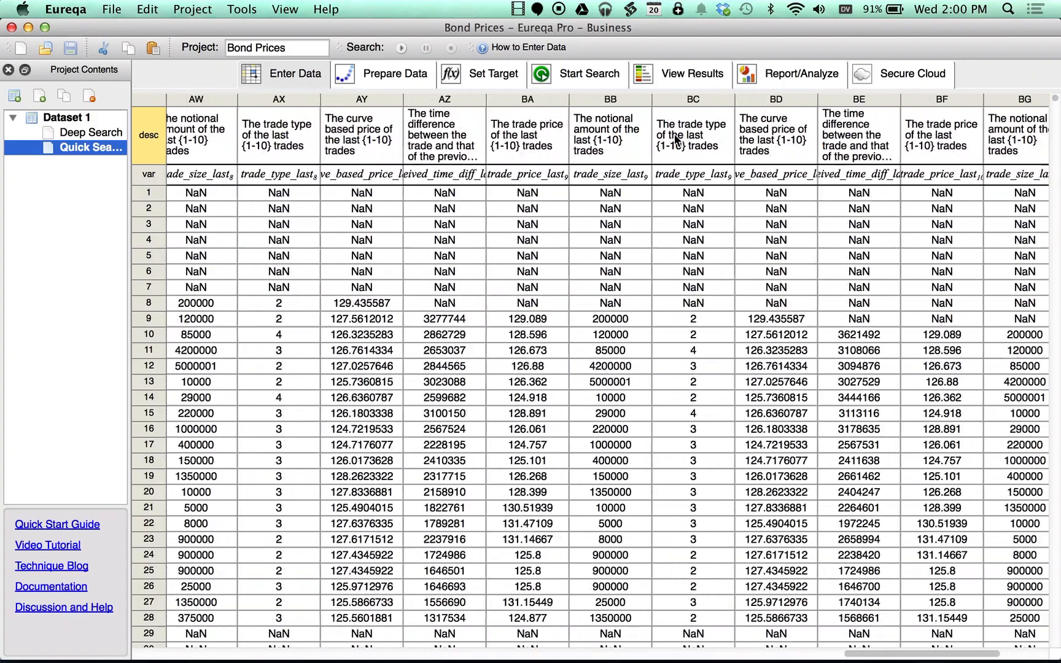
left_click(576, 139)
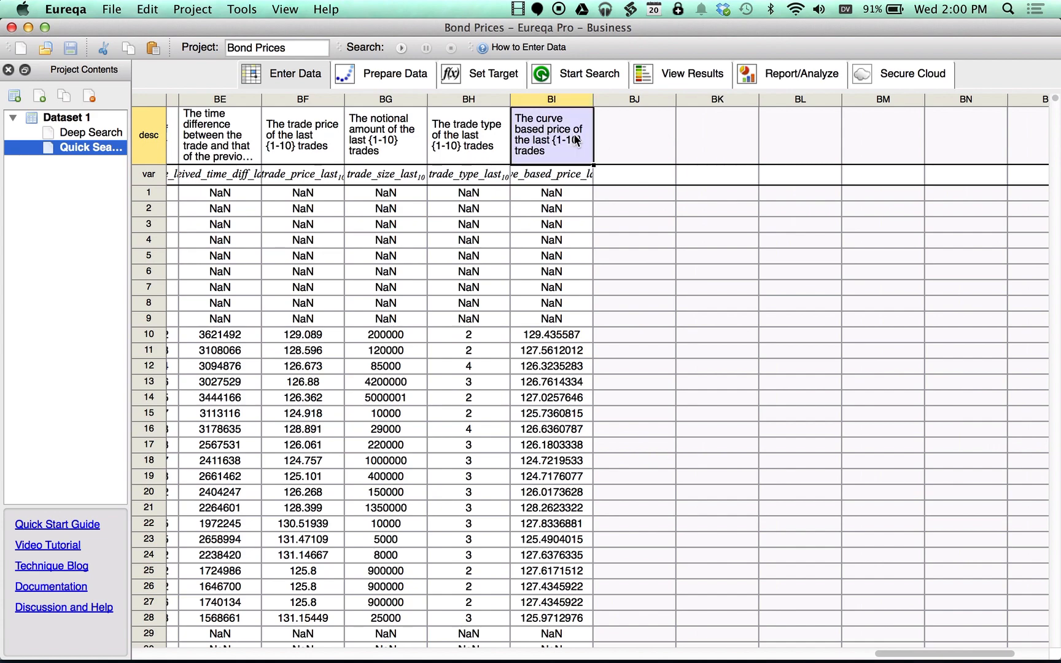
key("Home")
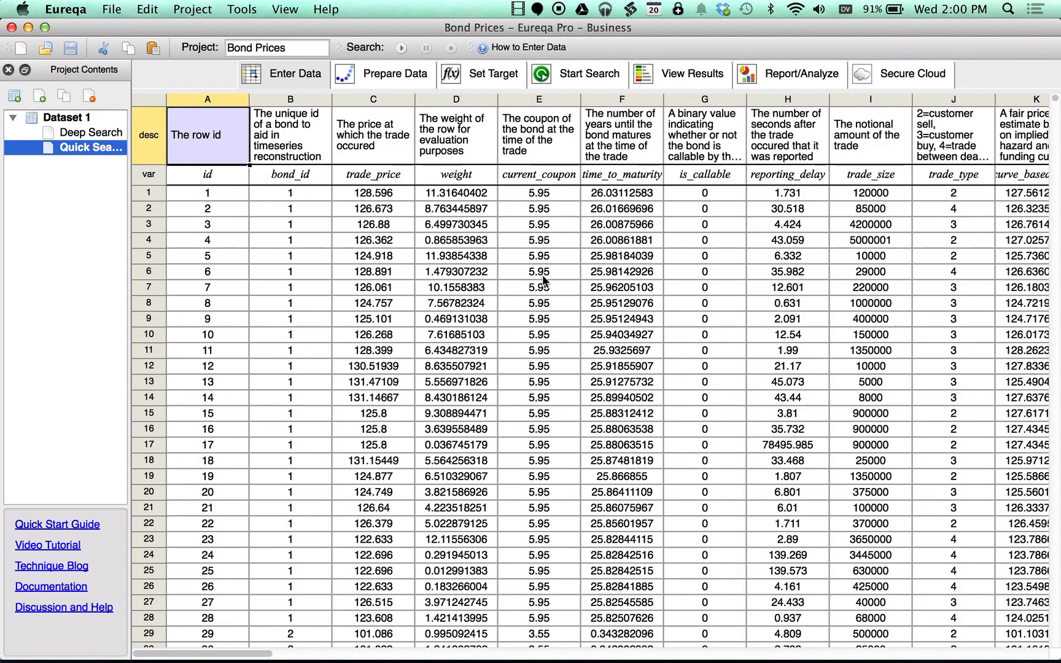
scroll(542, 283, "down", 20)
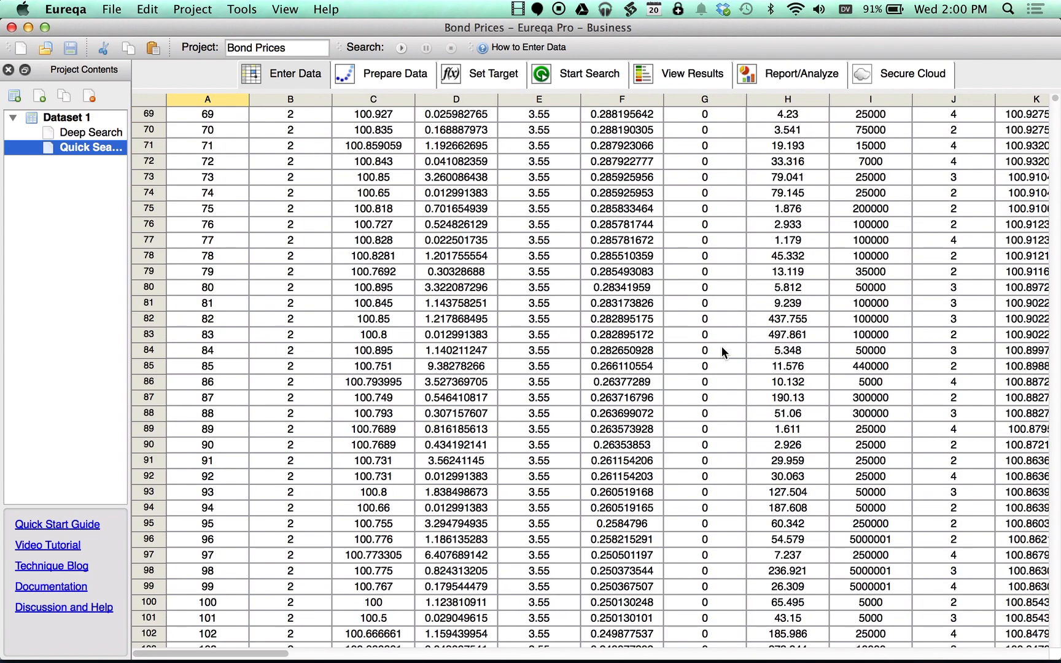
key("ctrl+End")
scroll(506, 427, "down", 1)
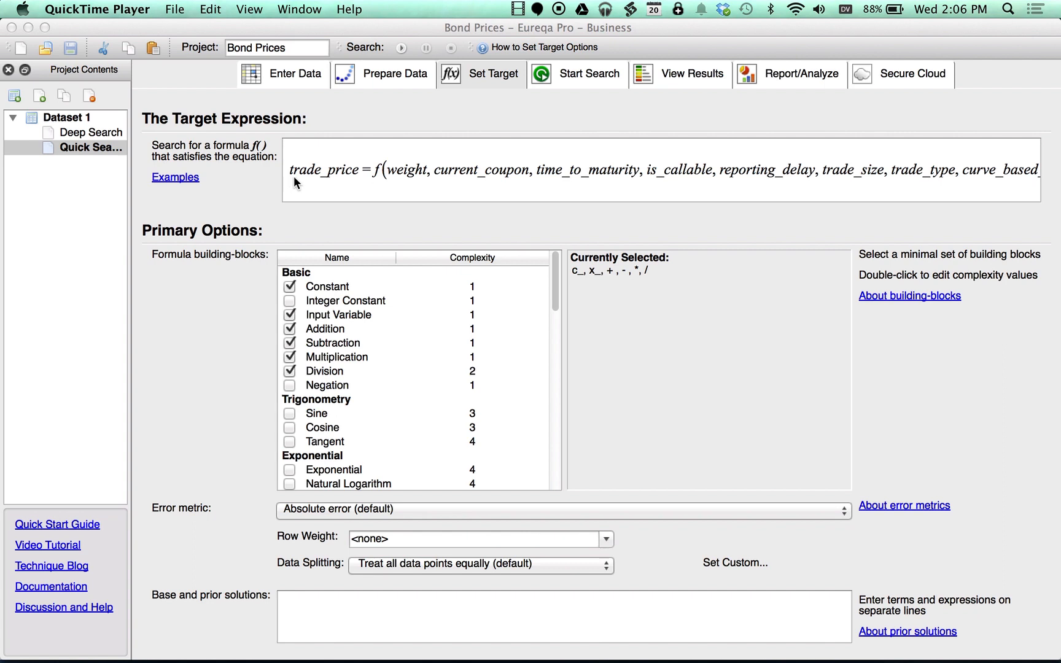
Inspect the full trade_price target expression and the list of available formula building-blocks
left_click(669, 178)
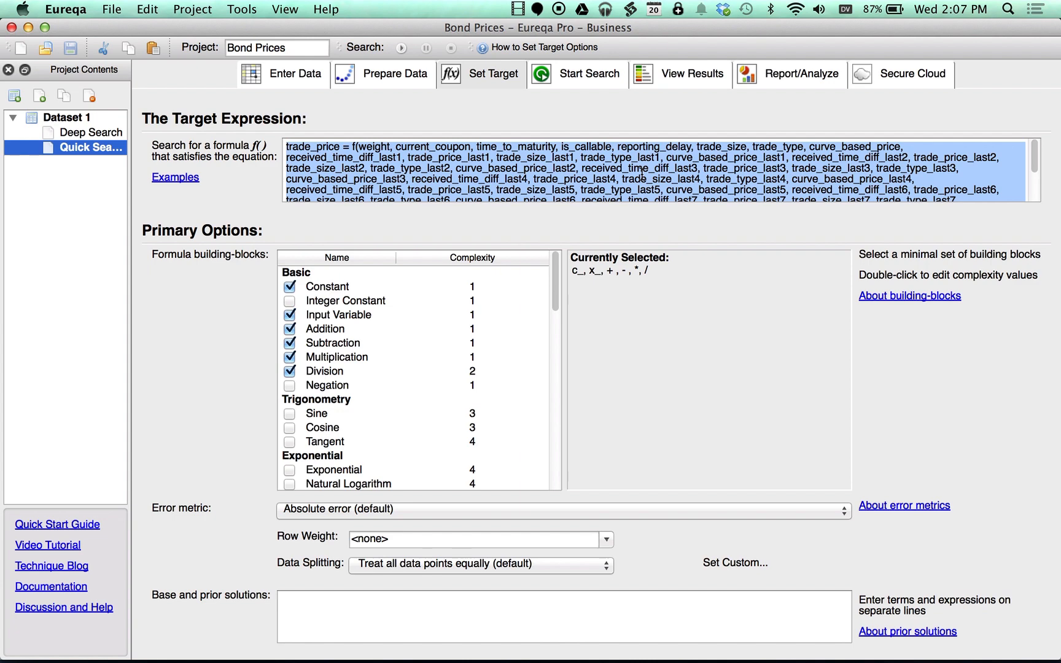
left_click(570, 221)
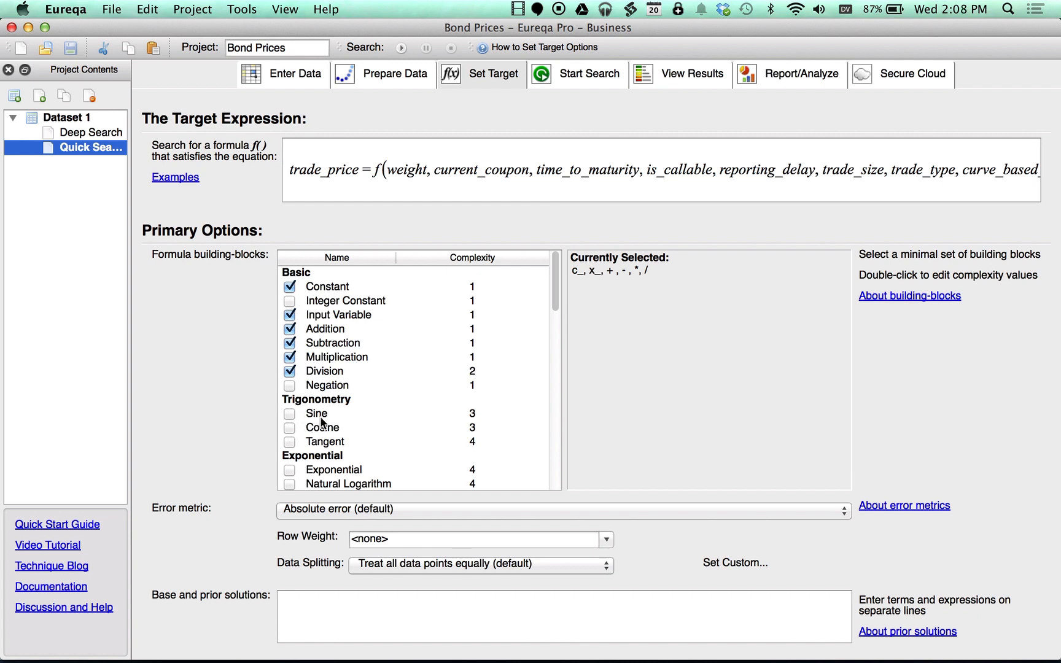
scroll(371, 437, "down", 6)
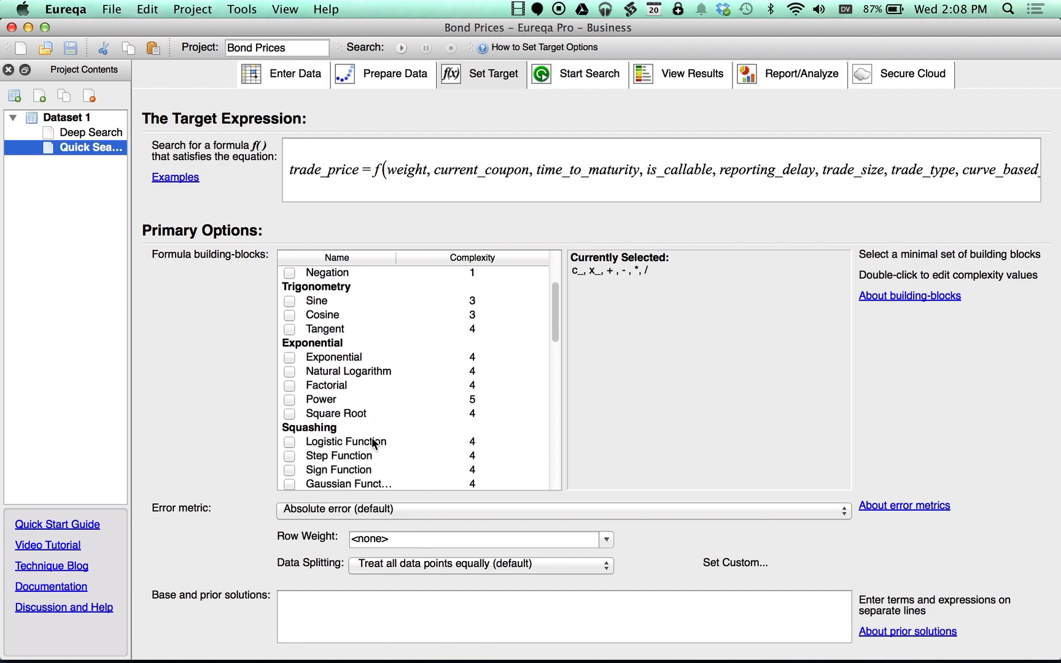
scroll(371, 437, "down", 10)
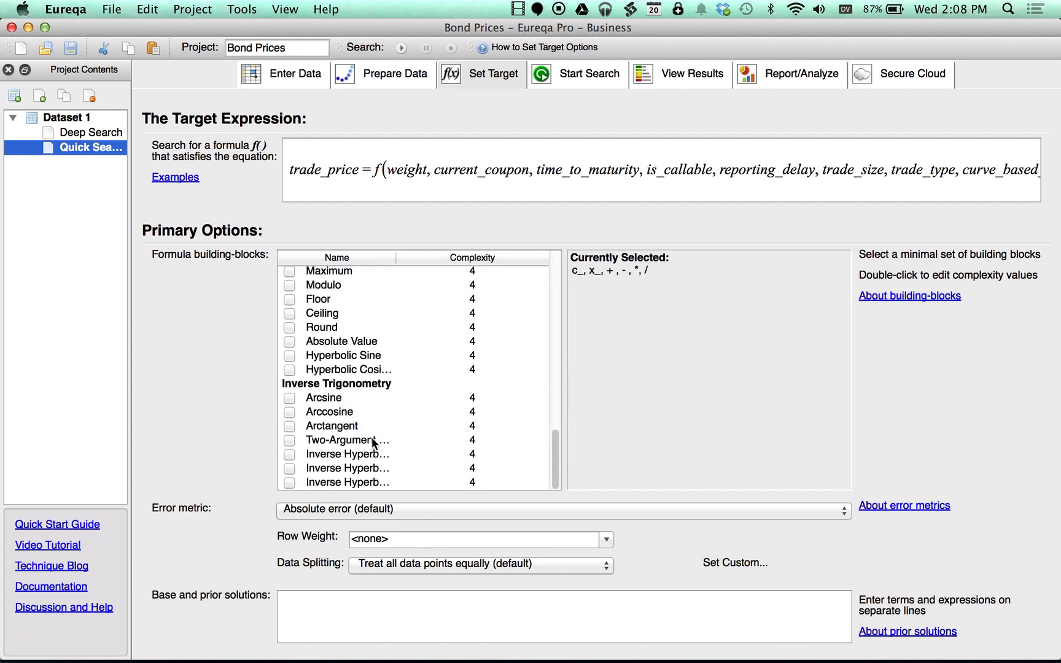
scroll(372, 437, "up", 15)
scroll(372, 437, "down", 15)
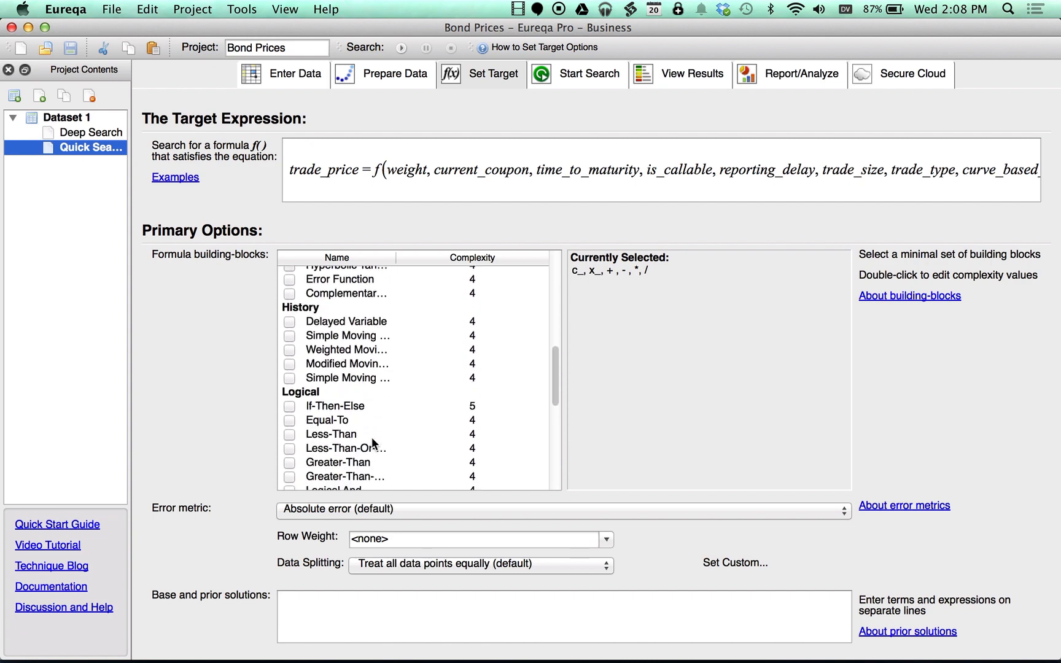
scroll(372, 438, "up", 15)
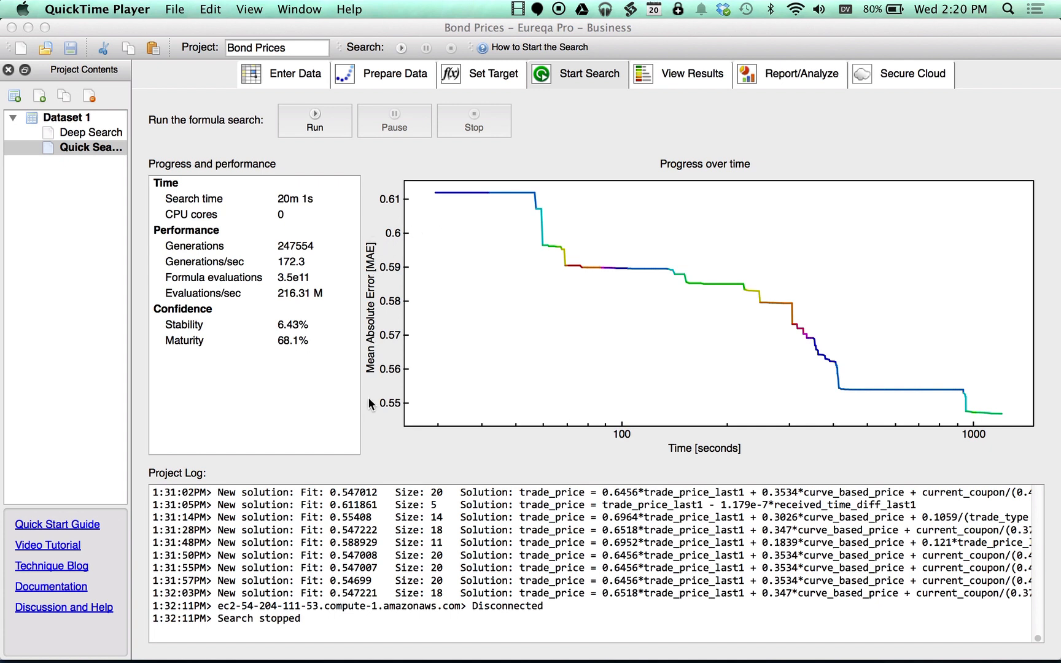
Review the Quick Search's target expression, building-blocks and error metric settings, and return to the search progress
left_click(489, 74)
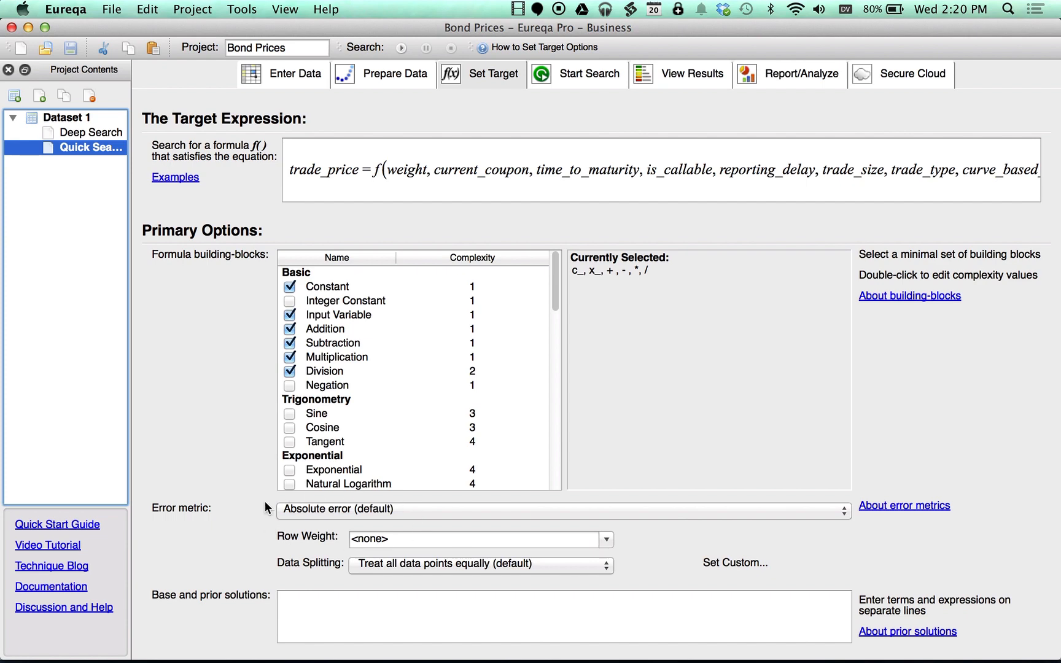
left_click(599, 74)
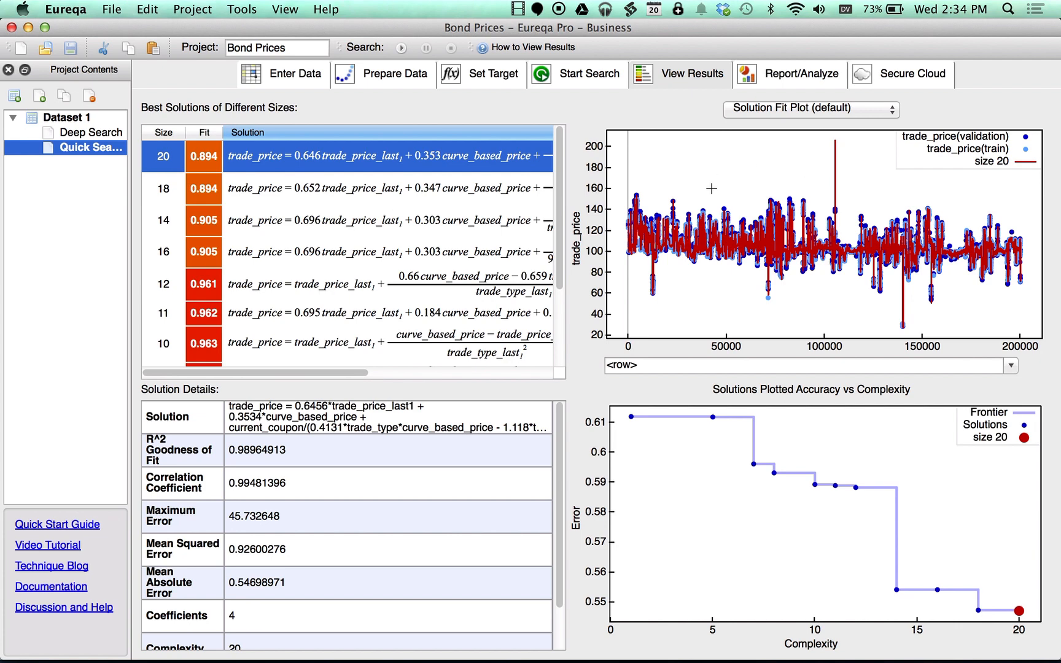
Inspect the size 18 solution's full formula, fit plot and solution details in the results
left_click(388, 194)
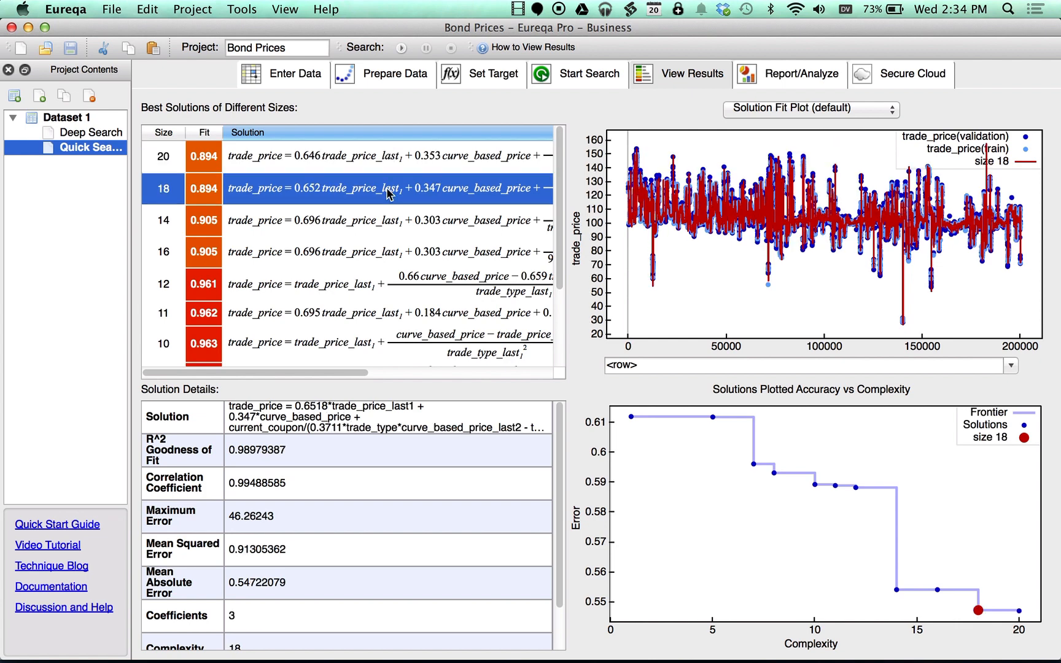
scroll(379, 234, "right", 3)
scroll(378, 229, "left", 3)
Inspect the size 14 solution's fit plot close up around rows 46000 to 48000, and compare it with the size 18 and 20 solutions
left_click(378, 229)
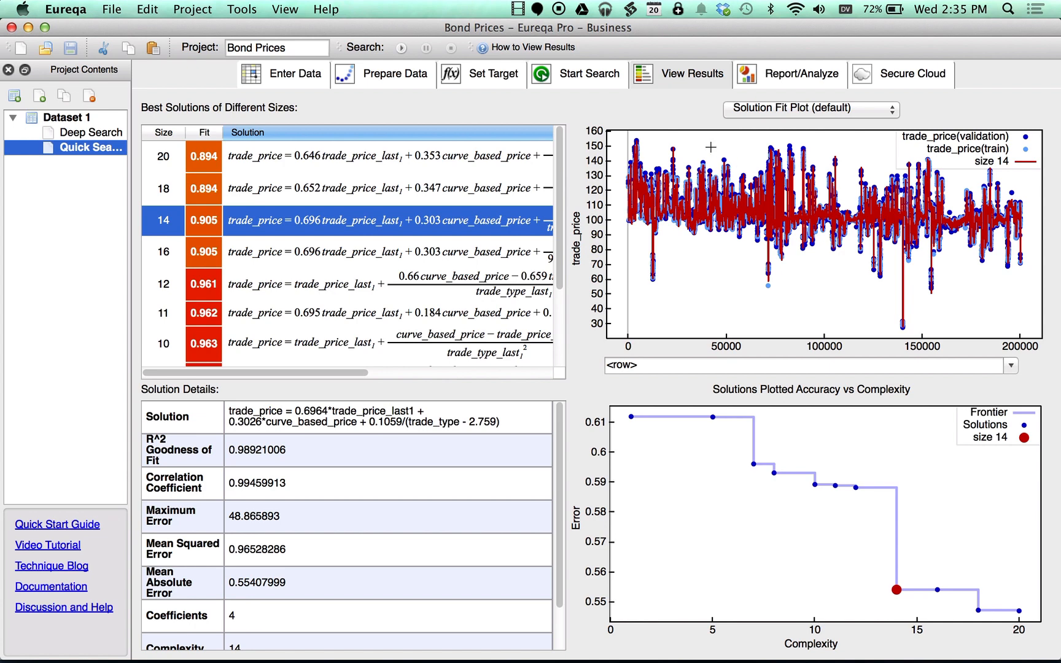
left_click_drag(743, 257, 742, 255)
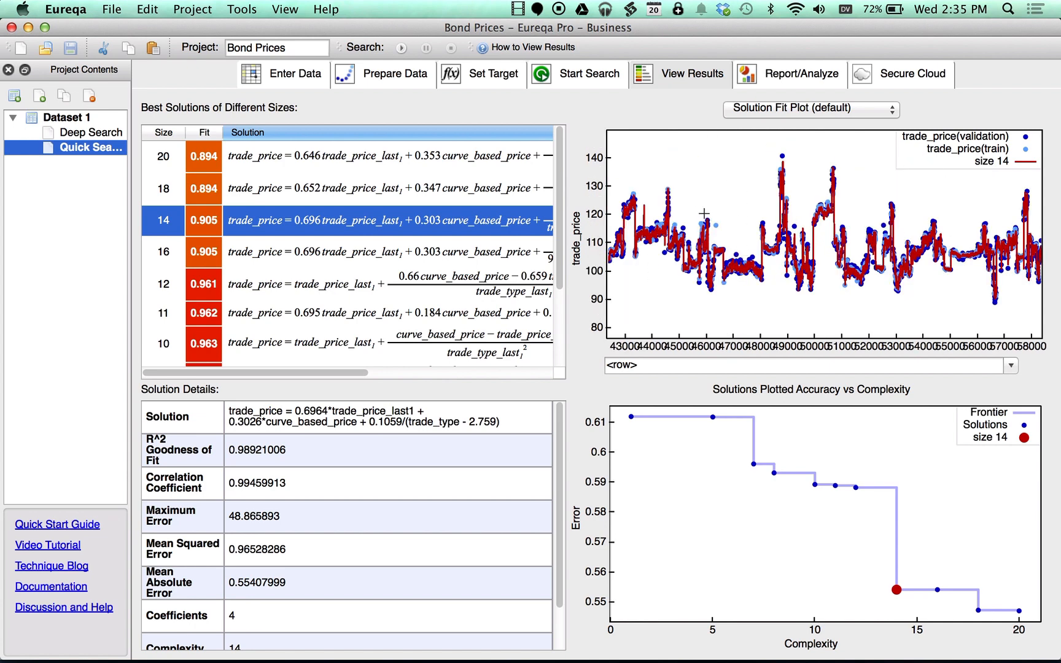
left_click_drag(696, 212, 773, 290)
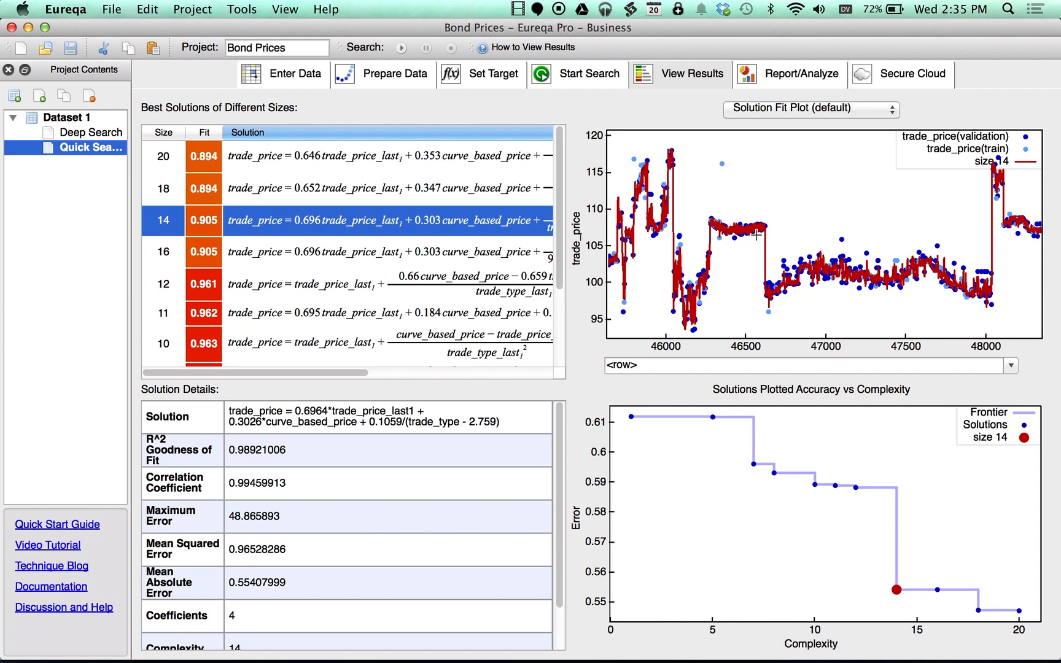
double_click(887, 196)
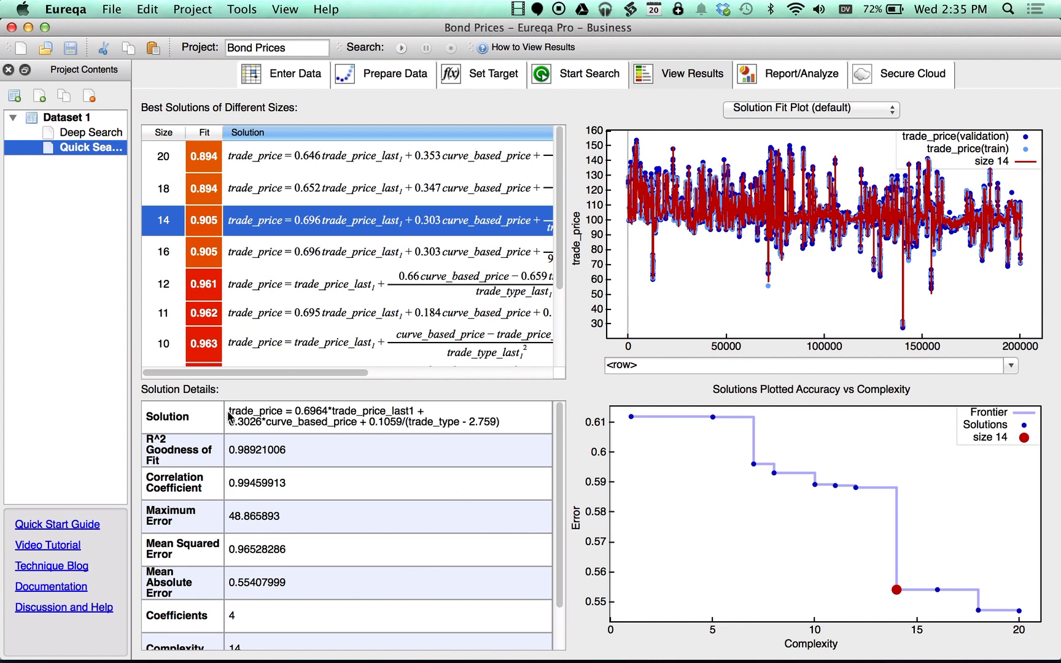
left_click(345, 194)
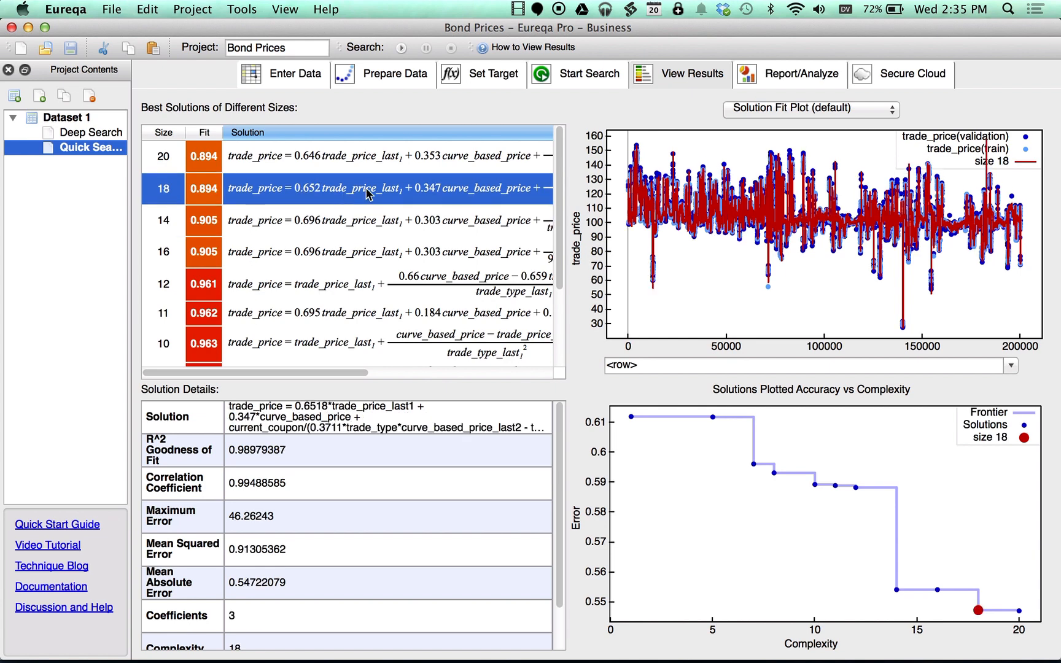
left_click(387, 164)
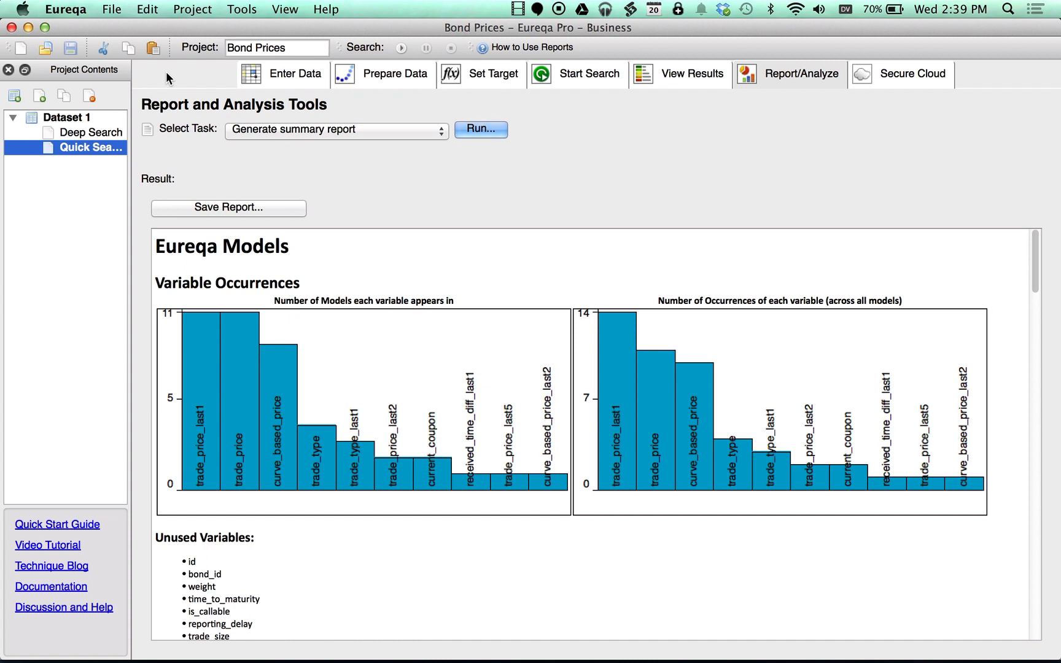
Review the available analysis tasks and examine the summary report's variable occurrences, unused variables and model list
left_click(363, 128)
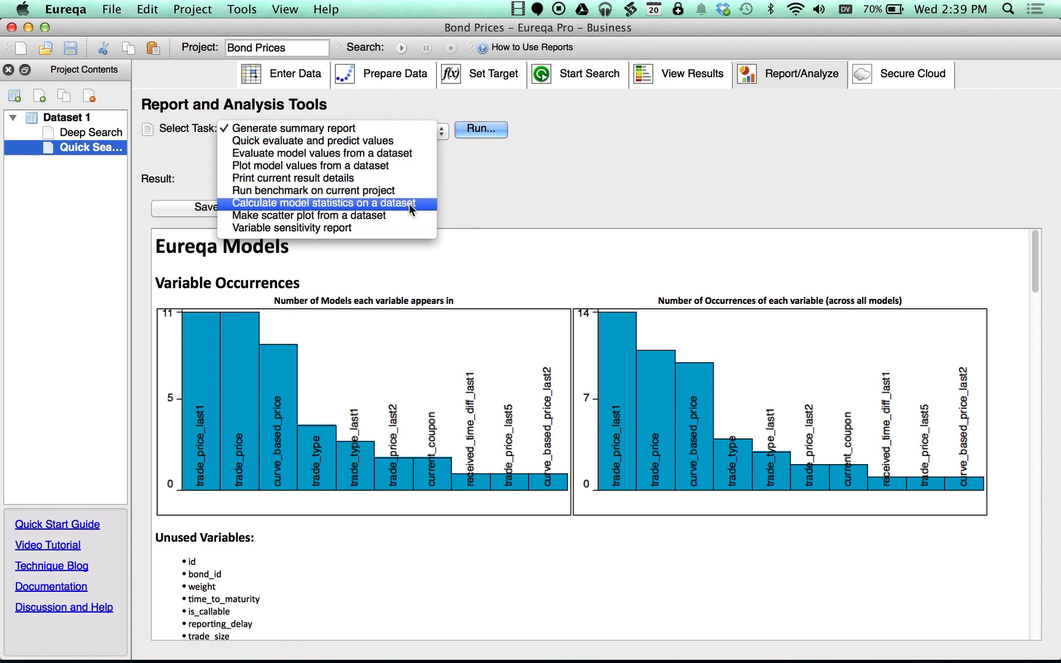
left_click(478, 198)
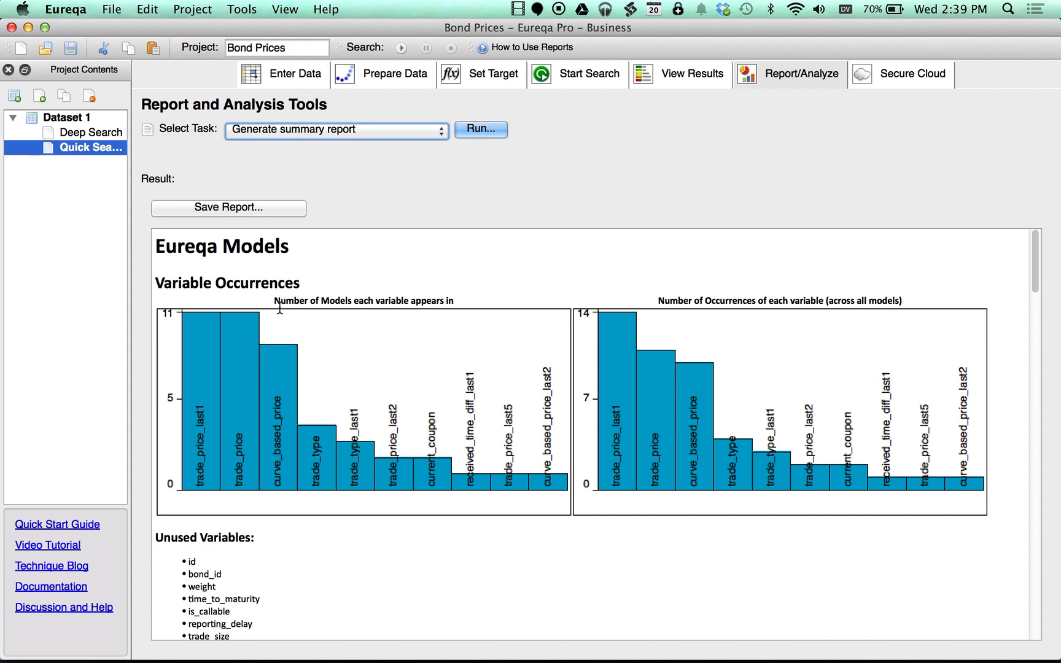
scroll(388, 559, "down", 5)
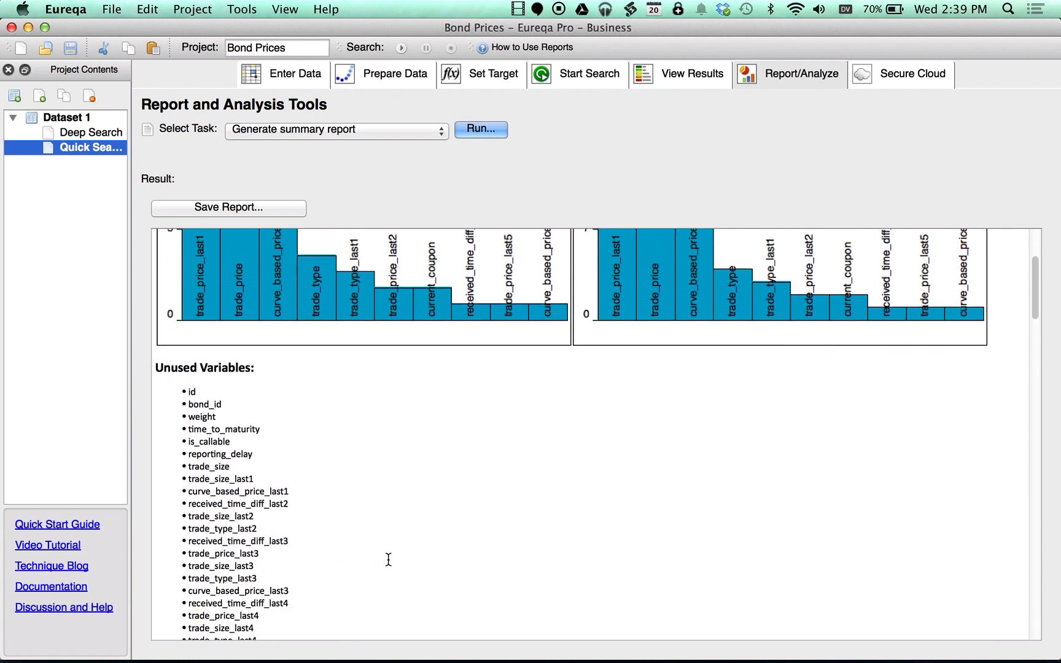
scroll(388, 560, "down", 6)
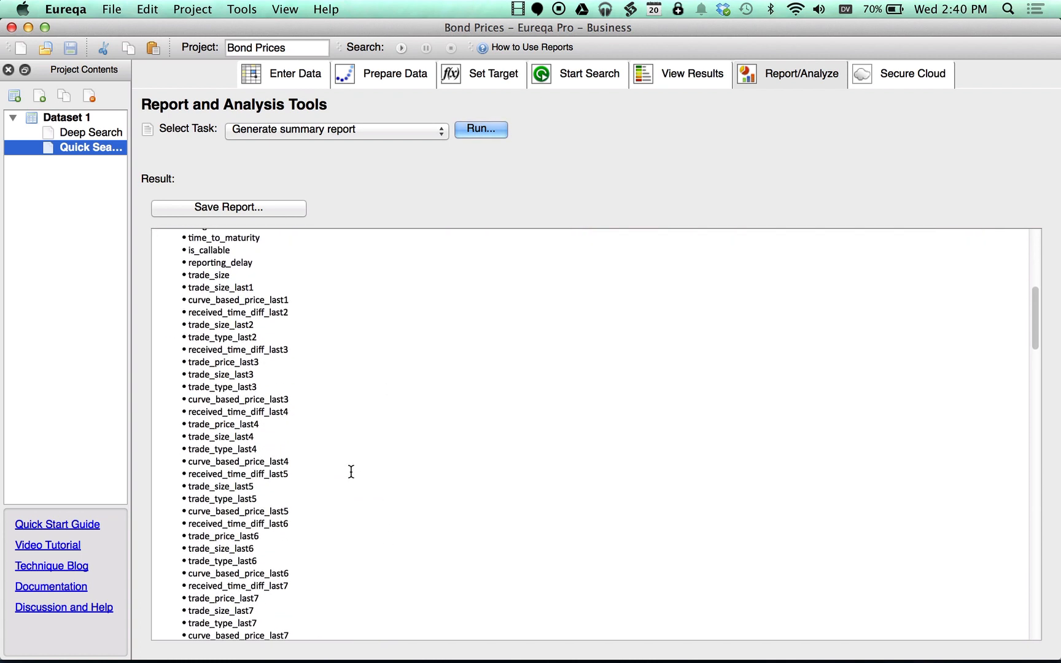
scroll(351, 472, "down", 5)
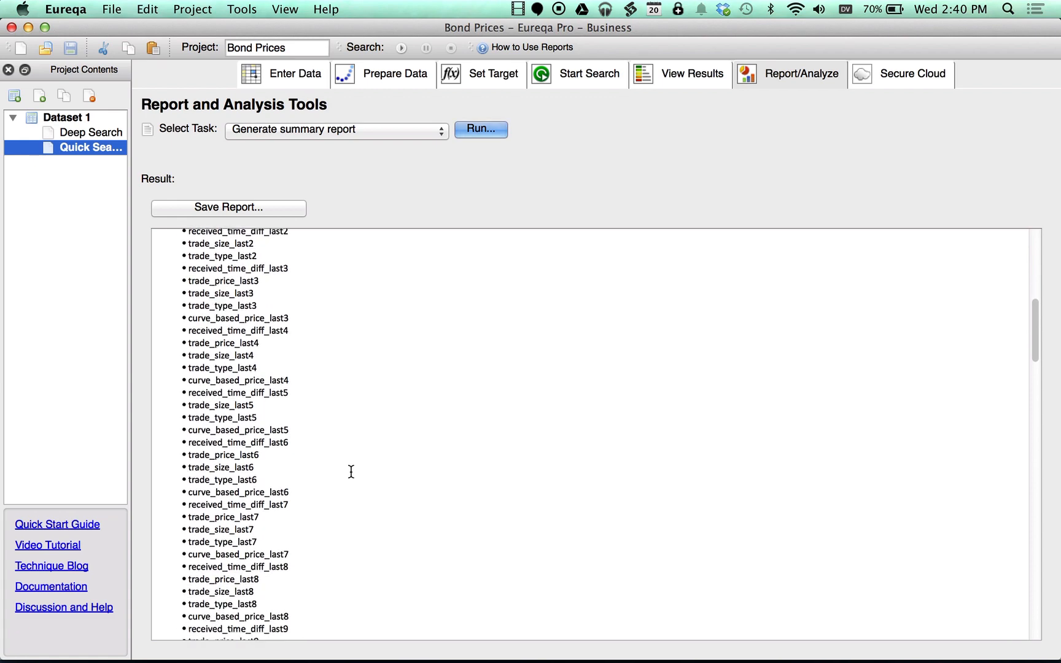
scroll(351, 472, "down", 13)
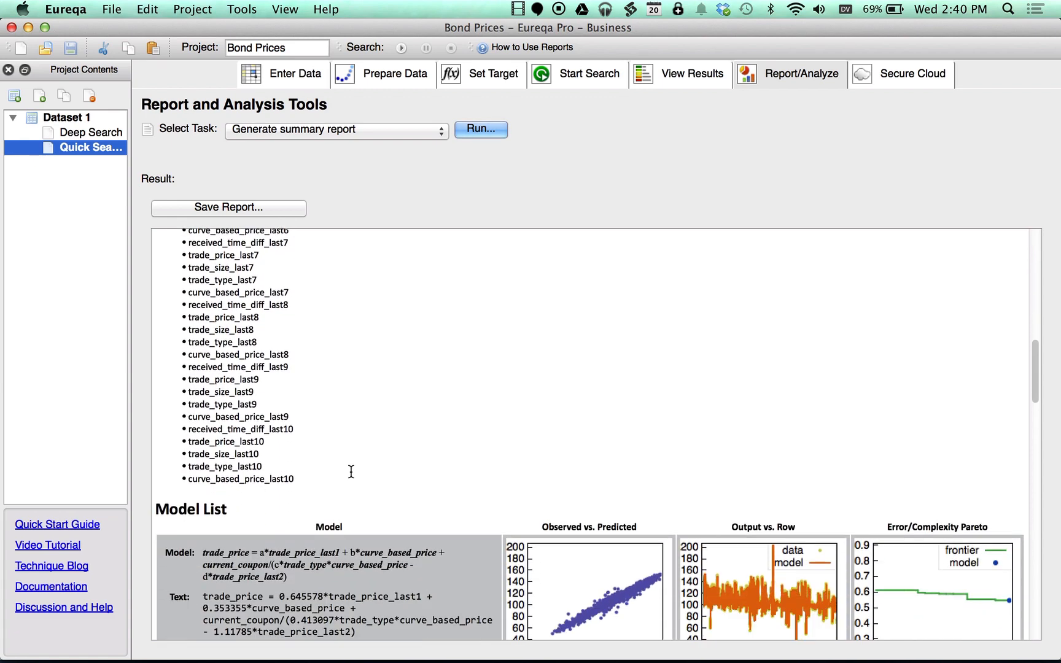
scroll(351, 472, "down", 1)
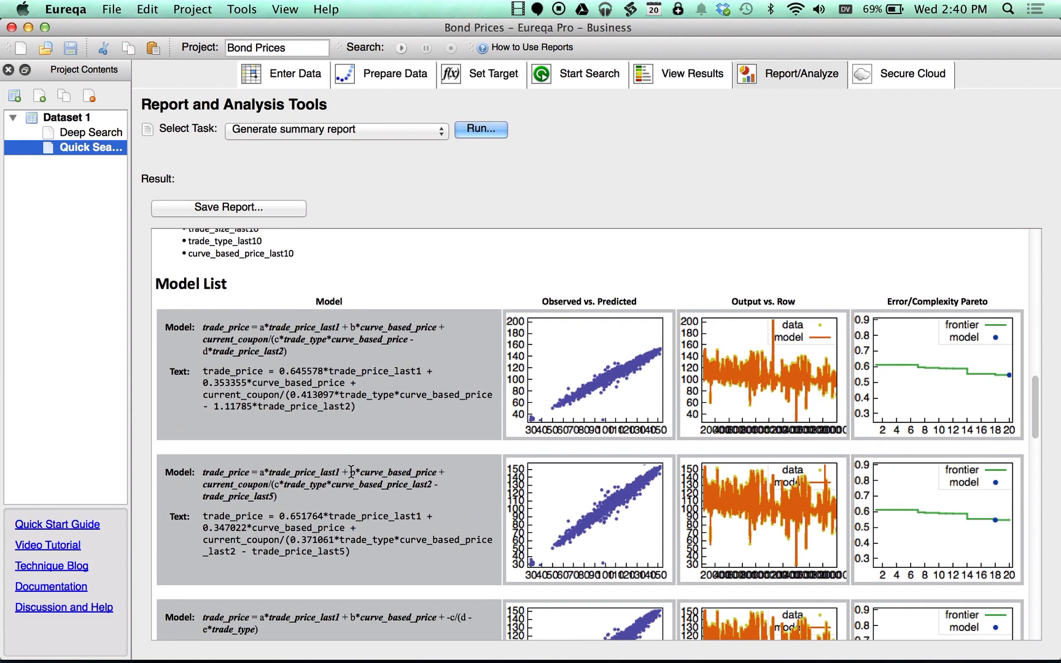
scroll(351, 471, "down", 2)
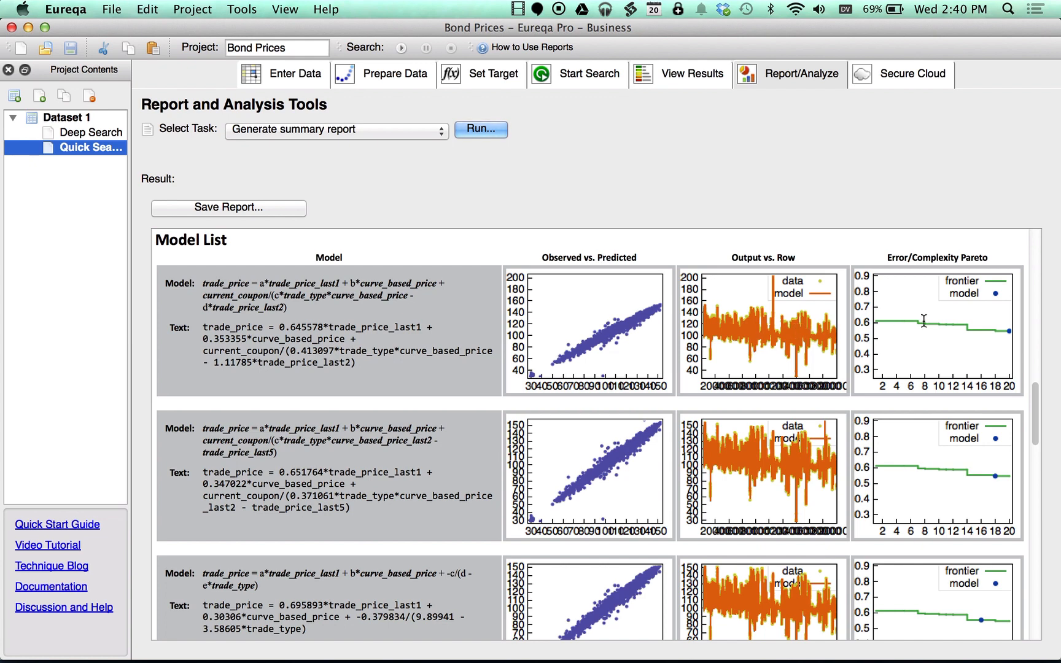
Choose the Quick evaluate and predict values task and inspect its value entry sheet, trade_price column and expression field
left_click(434, 130)
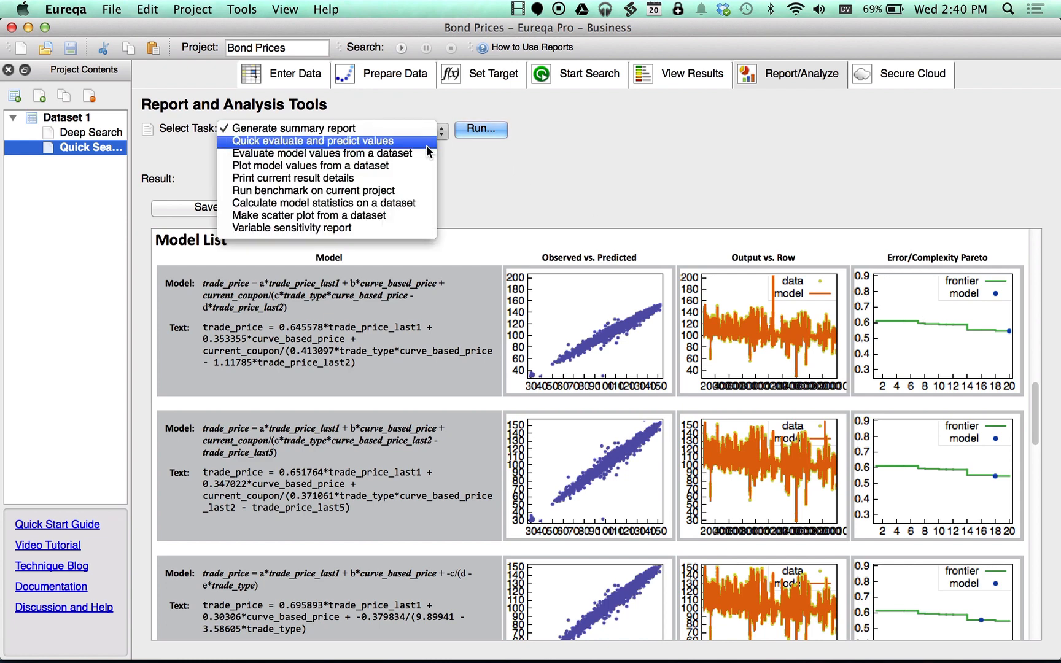
left_click(423, 143)
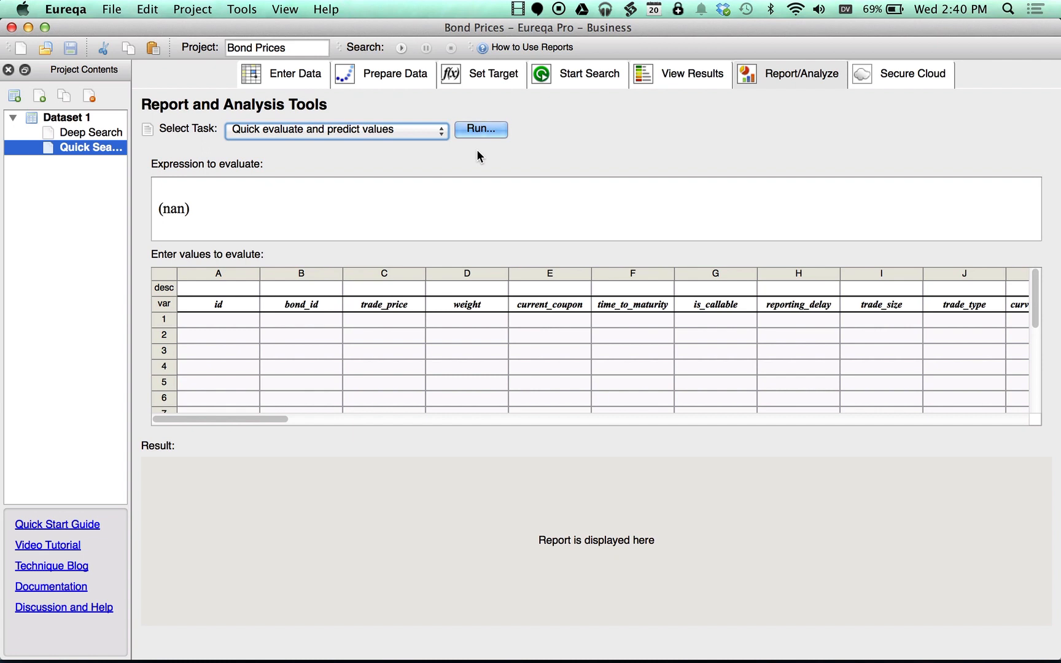
left_click(192, 319)
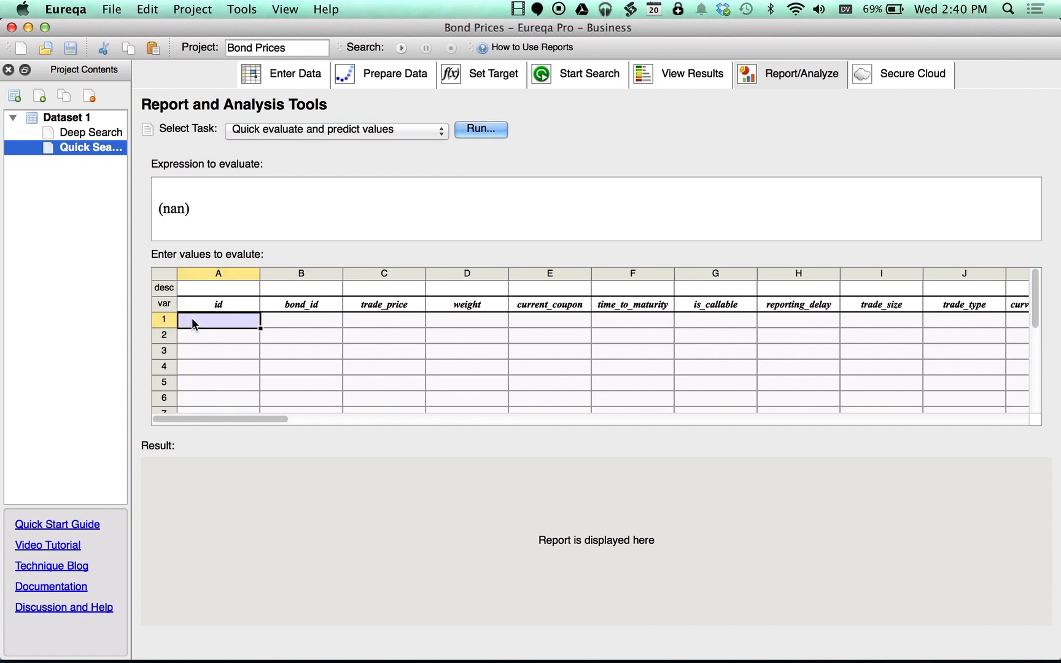
left_click(395, 320)
left_click_drag(399, 310, 400, 367)
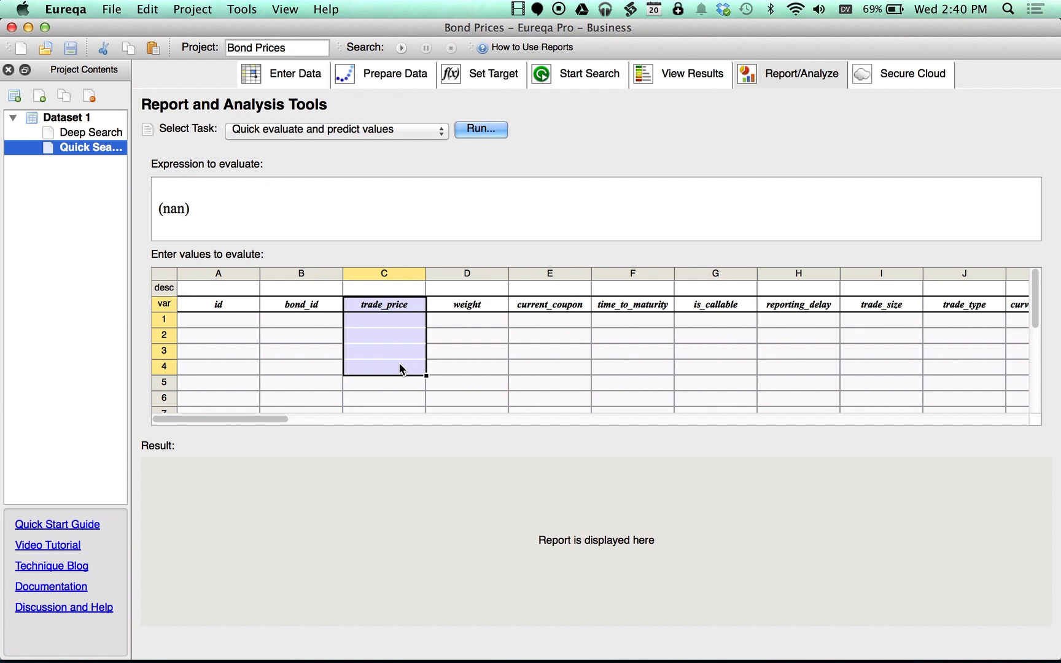
left_click(368, 224)
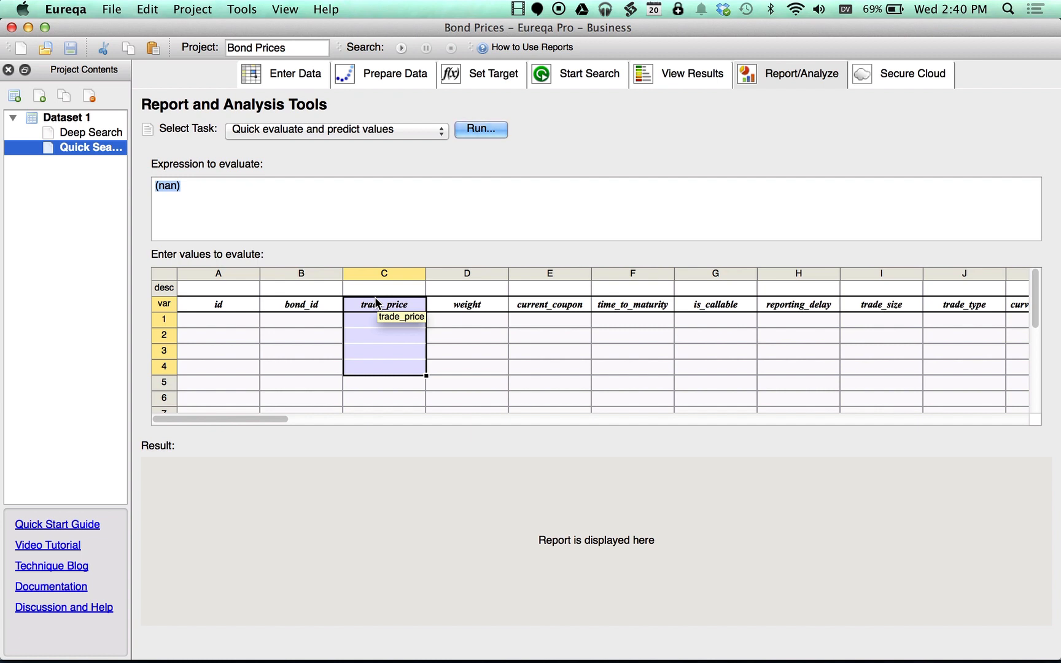
Choose the Calculate model statistics on a dataset task and try to set Dataset 1 as the dataset to evaluate
left_click(334, 131)
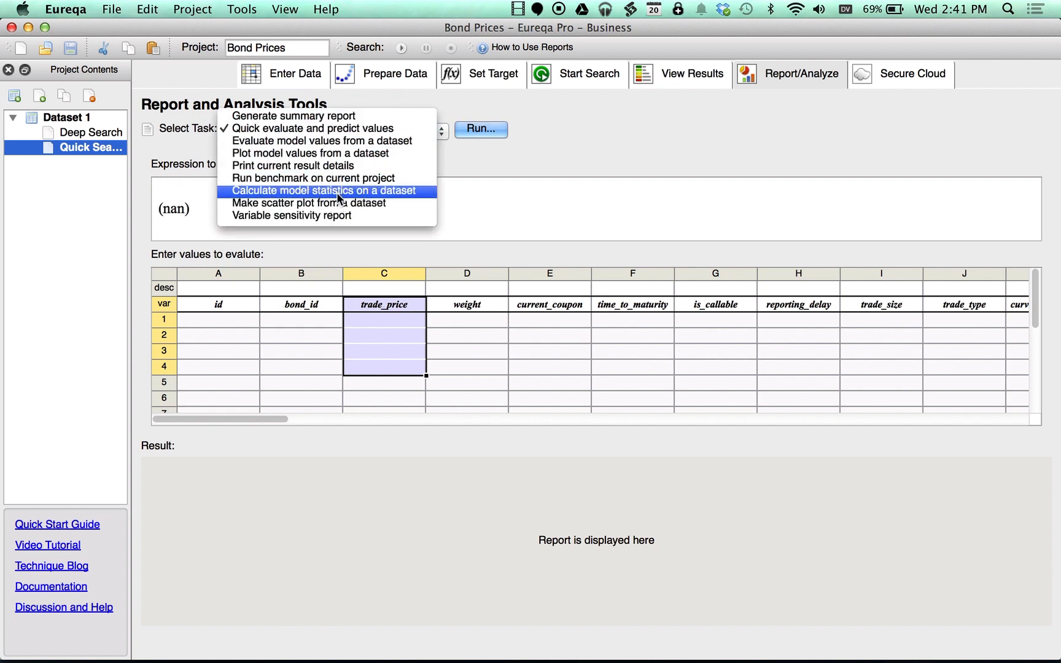
left_click(339, 197)
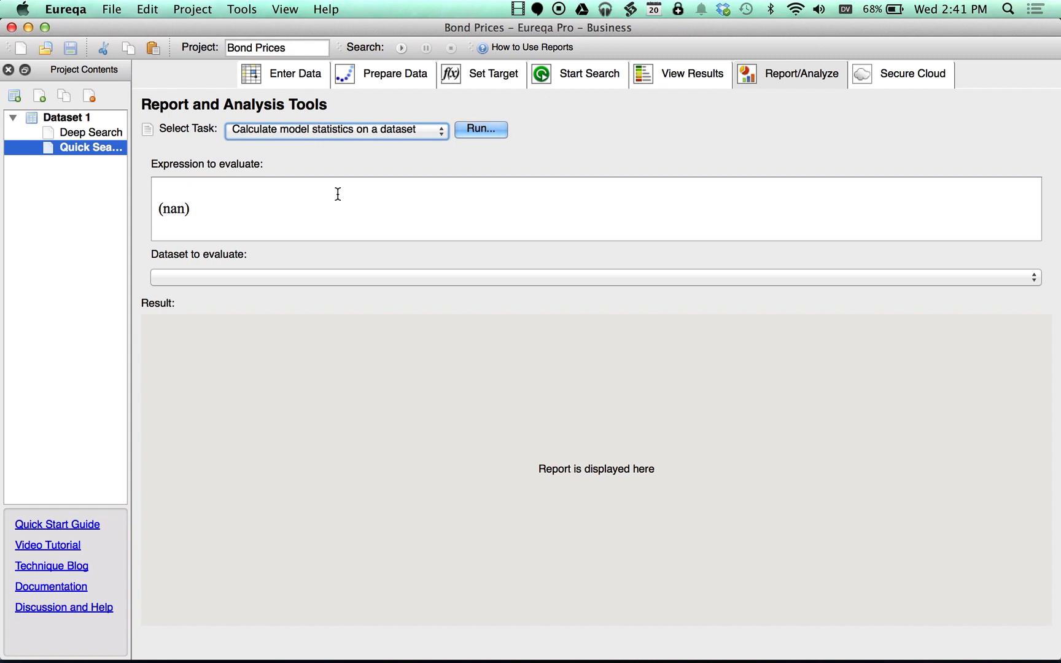
left_click(271, 277)
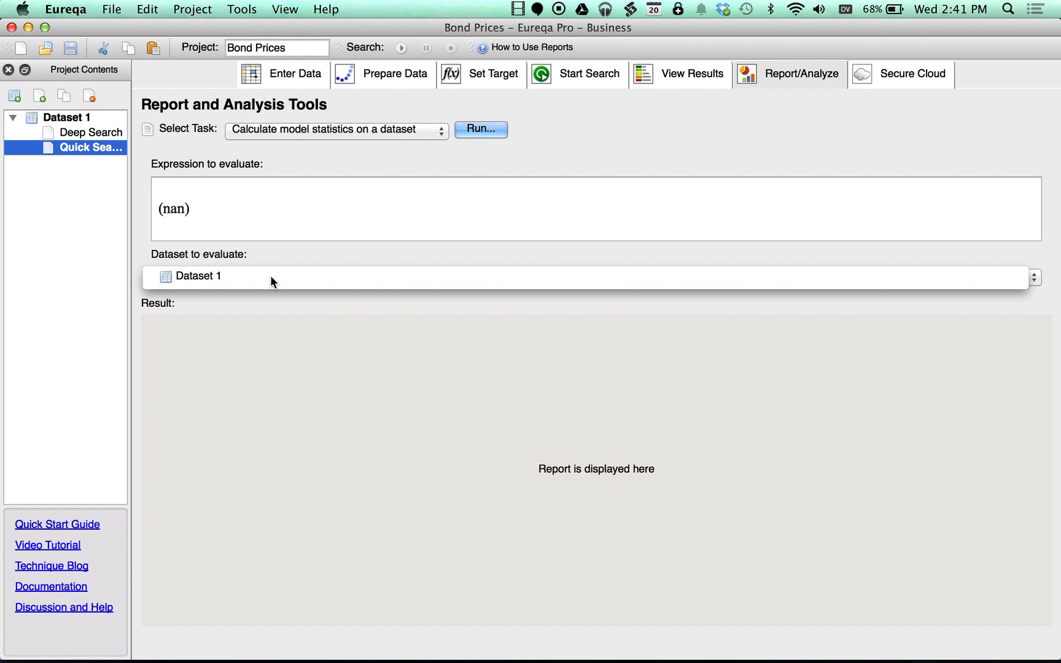
left_click(268, 284)
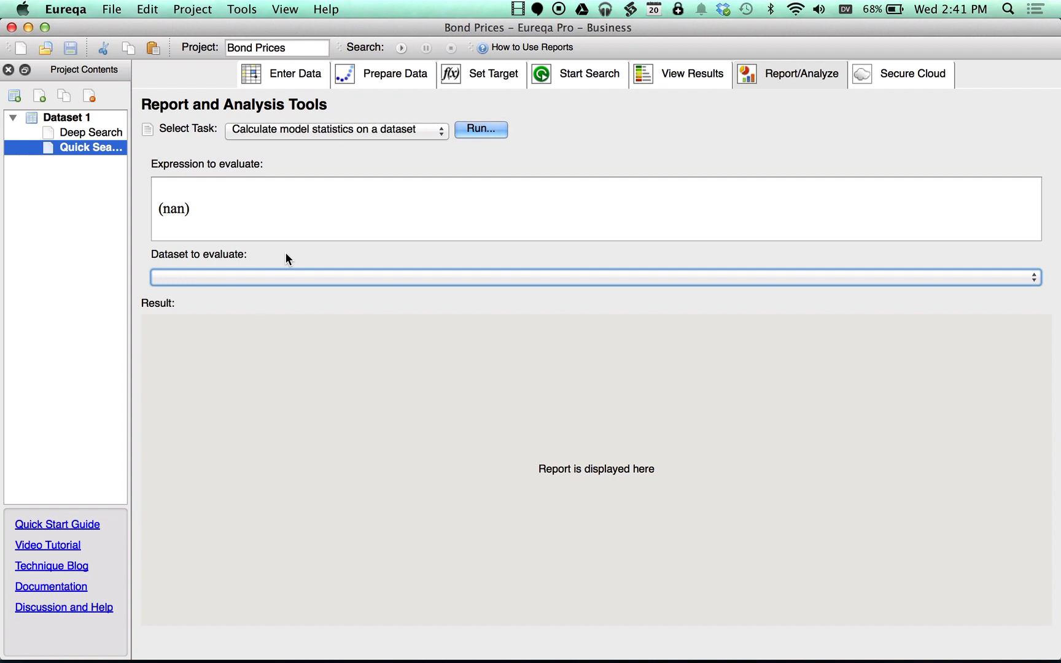
left_click(186, 212)
left_click(325, 159)
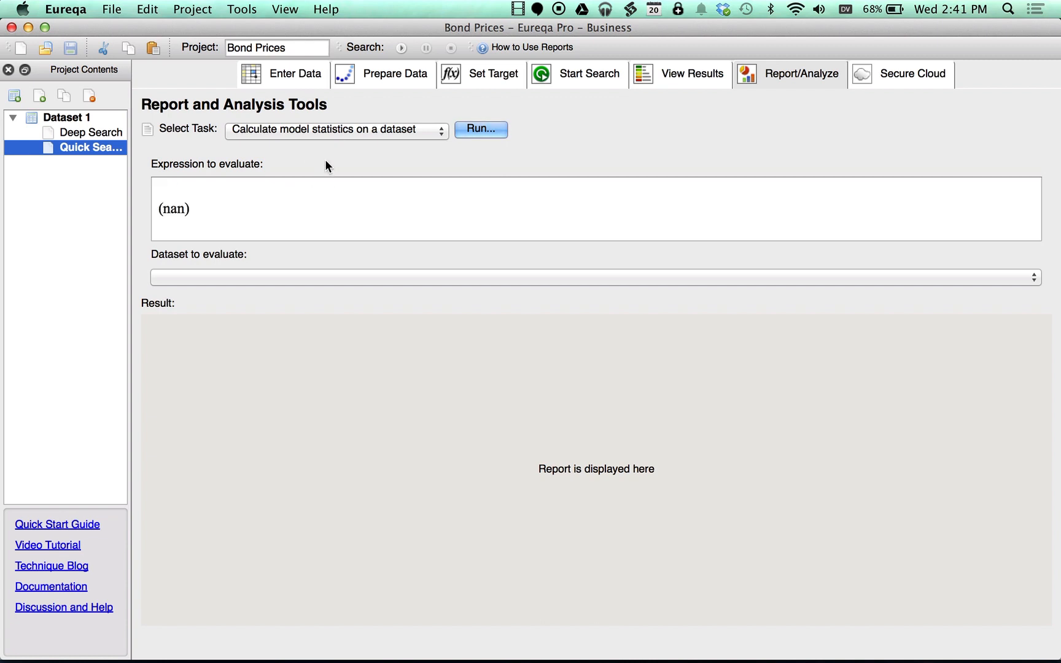
Look through the other available report and analysis tasks
left_click(386, 142)
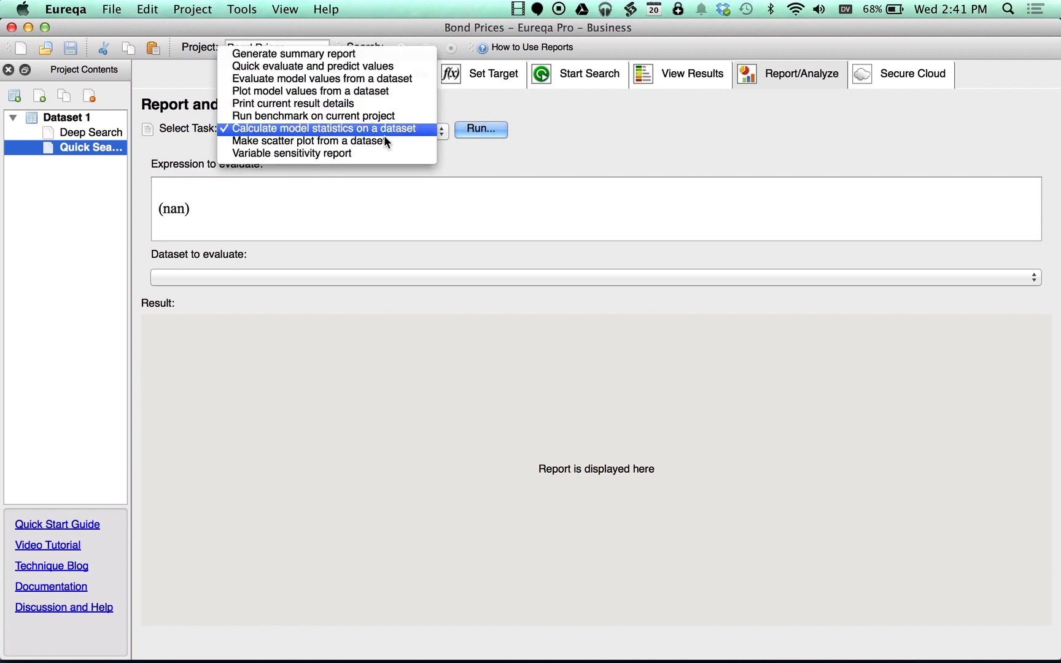